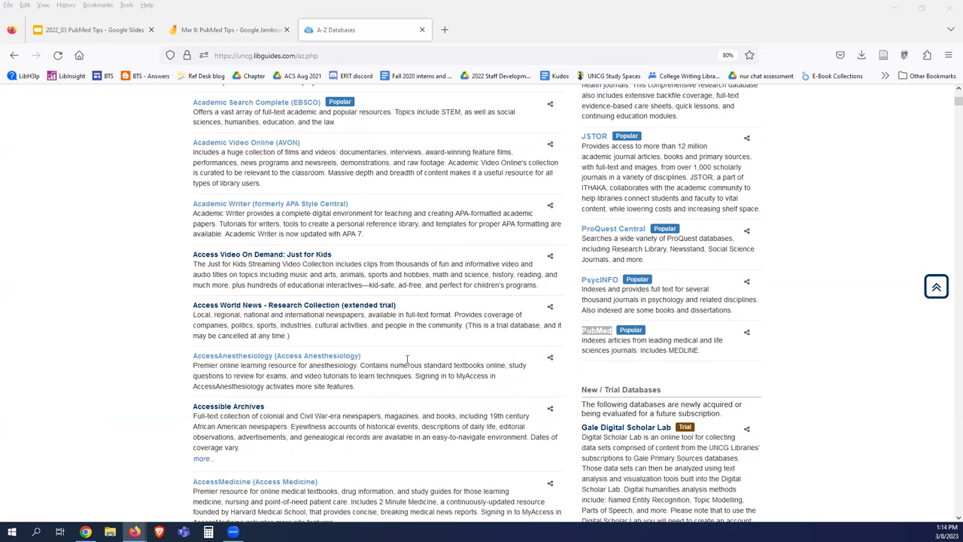
Copy the link to the PubMed database in the A-Z list and open PubMed.
right_click(591, 329)
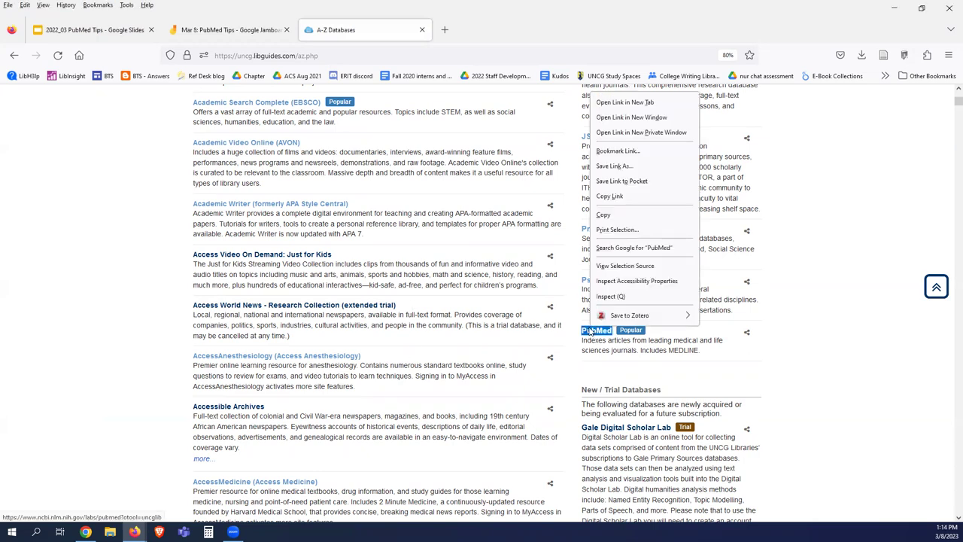
left_click(611, 196)
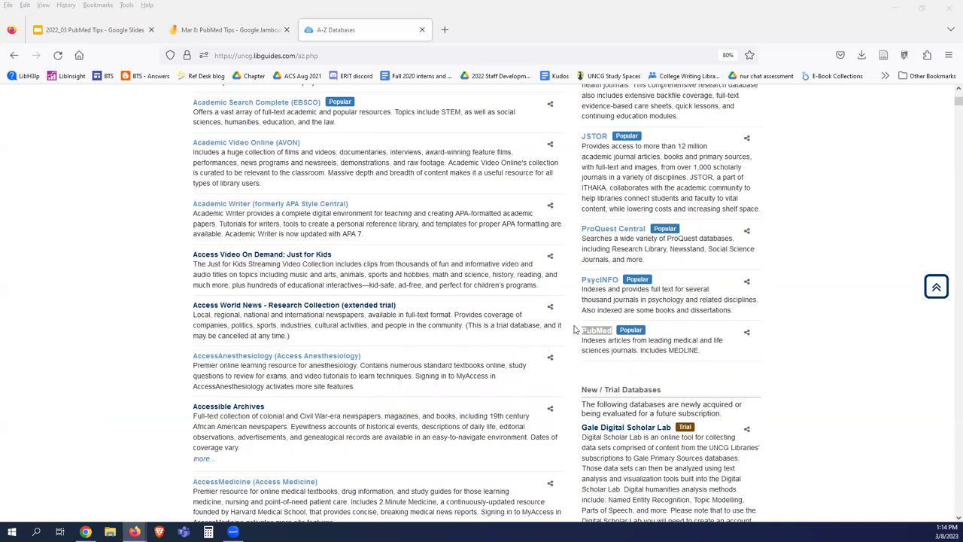
left_click(596, 335)
left_click(596, 336)
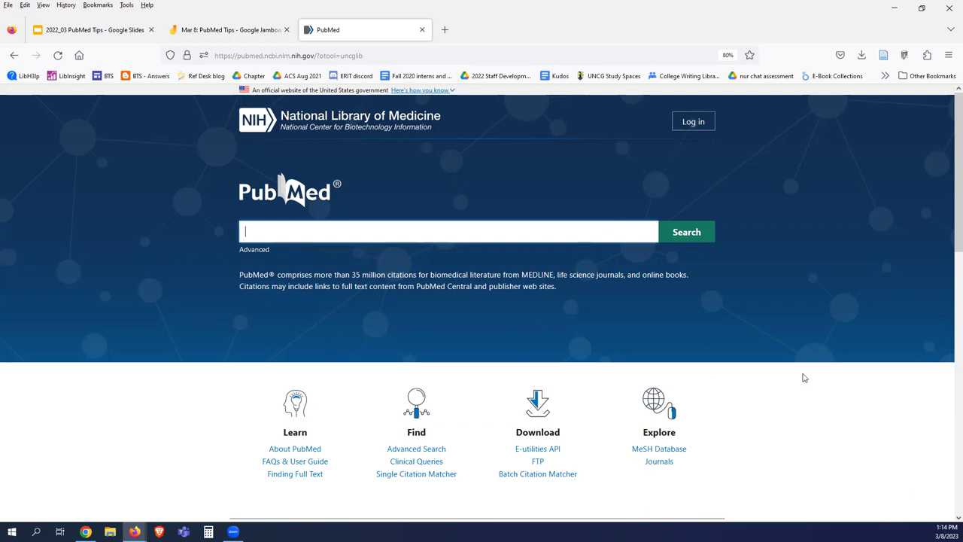
Look over the PubMed homepage, including FAQs & User Guide, MeSH Database, Trending Articles and Latest Literature.
scroll(740, 396, "down", 1)
scroll(740, 396, "down", 3)
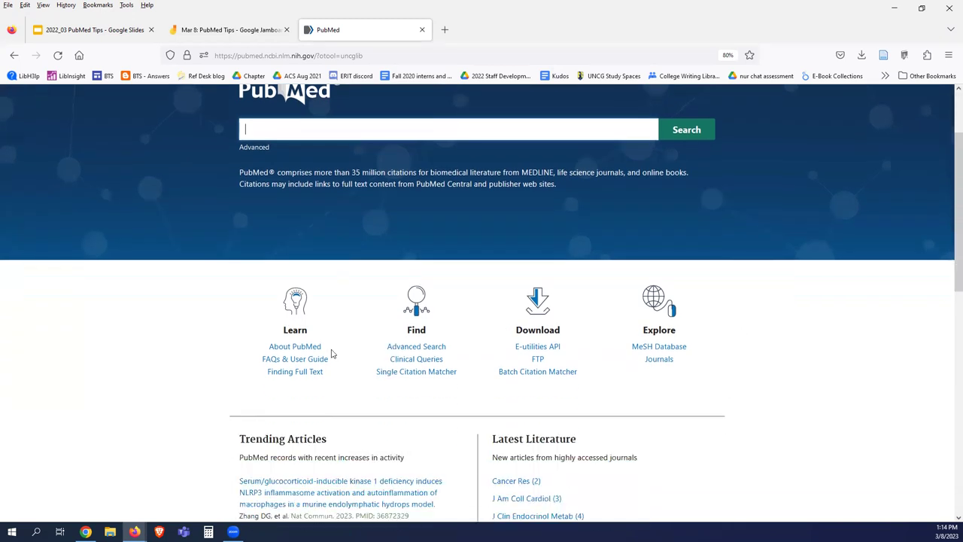
left_click_drag(331, 359, 262, 360)
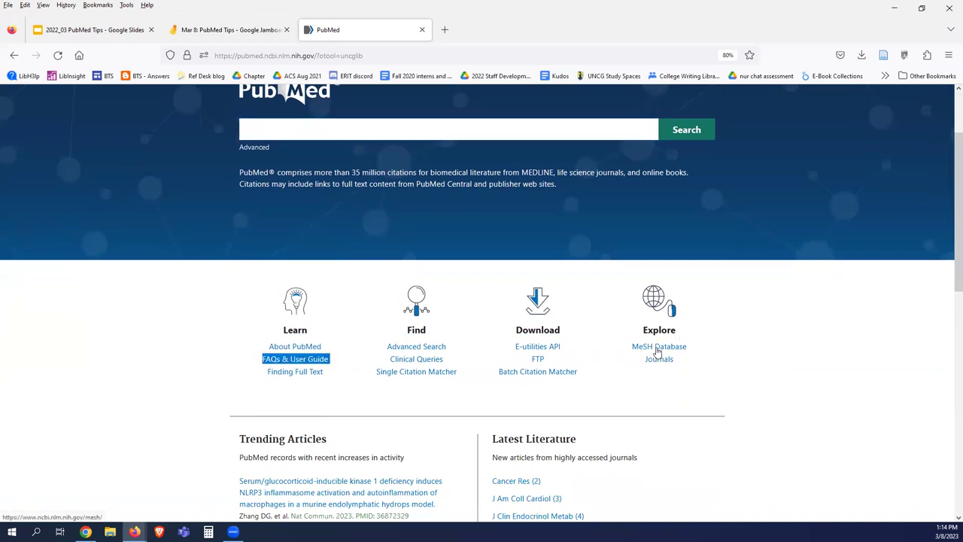
left_click_drag(689, 348, 636, 354)
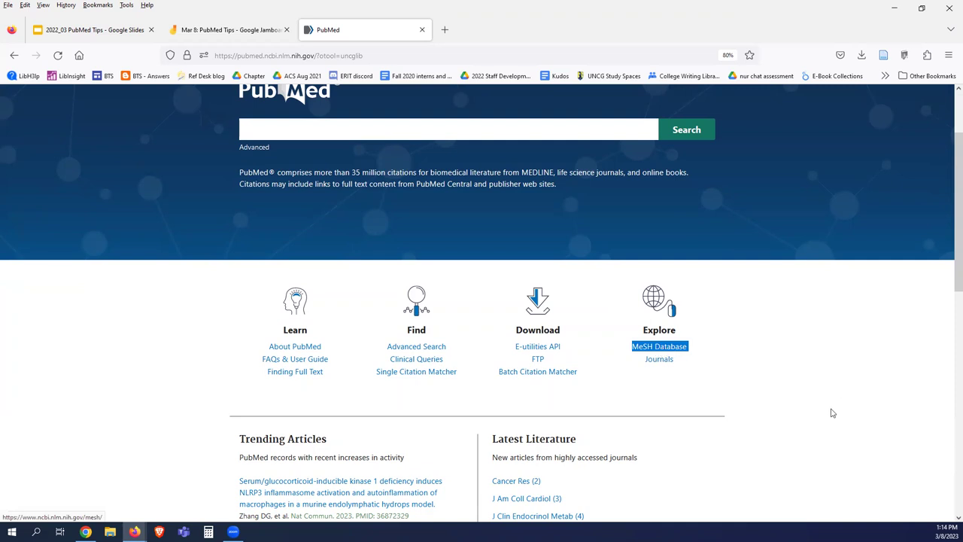
scroll(843, 418, "down", 1)
scroll(843, 417, "down", 2)
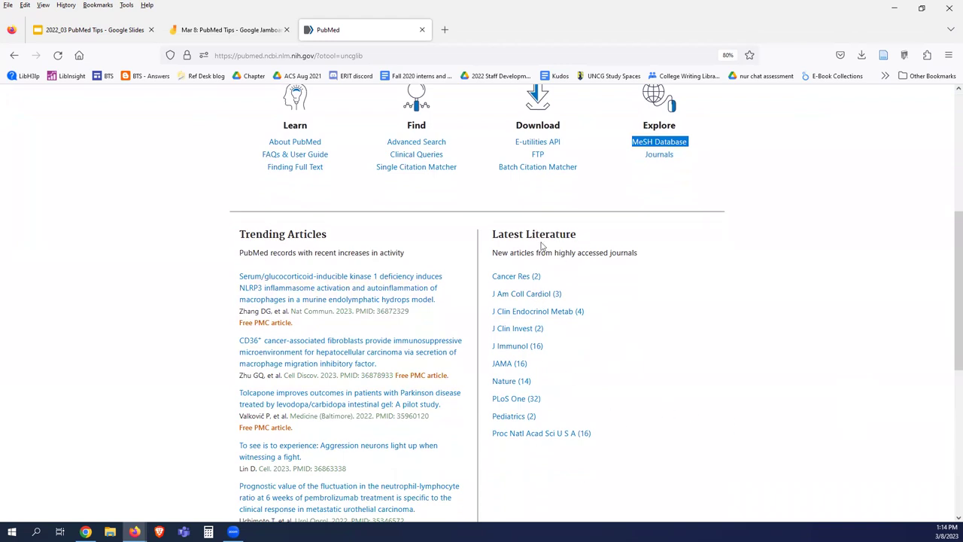
scroll(764, 426, "down", 4)
scroll(779, 421, "up", 7)
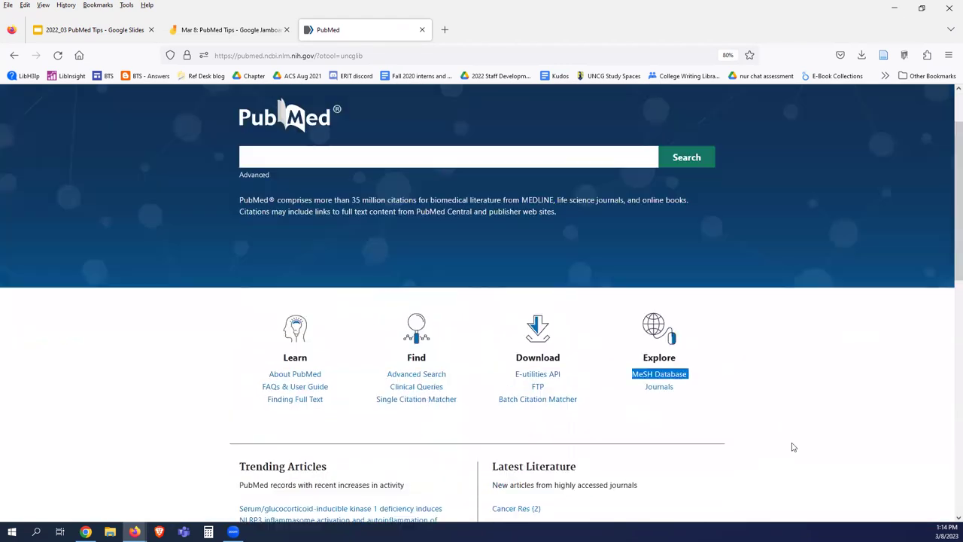
scroll(791, 447, "up", 1)
left_click(310, 228)
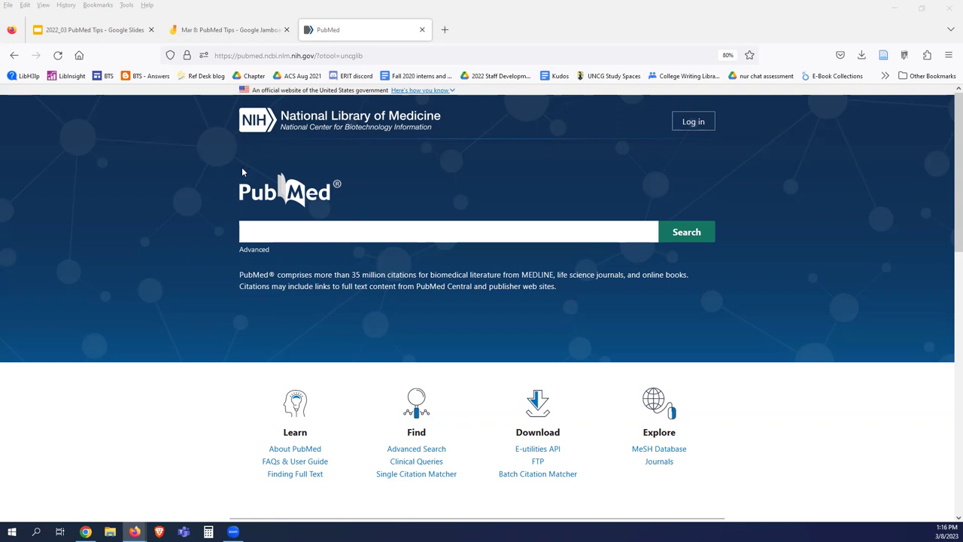
left_click(323, 230)
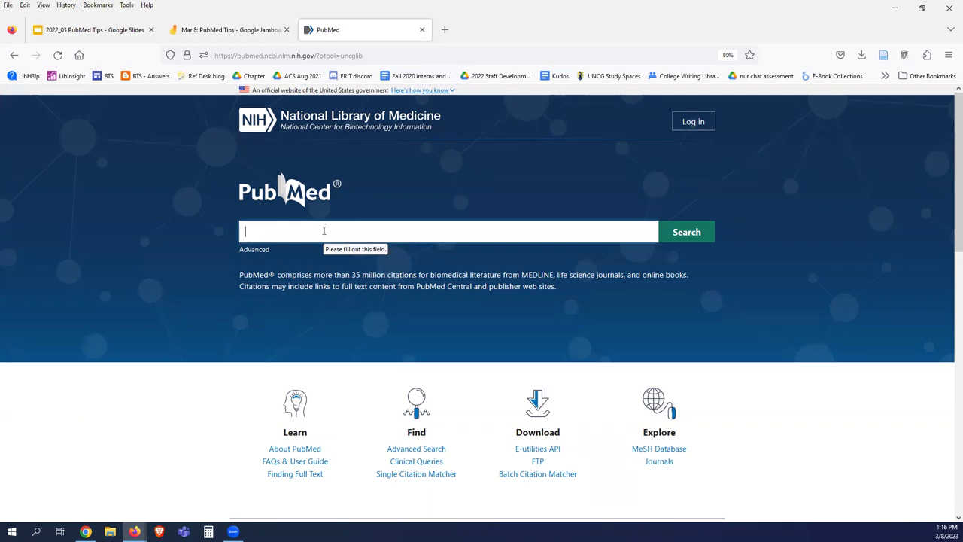
type("morale")
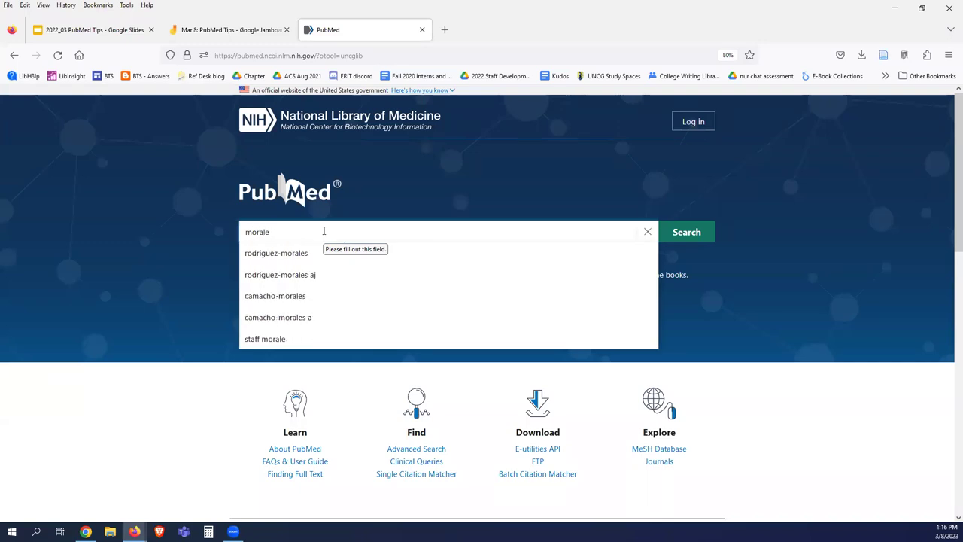
key("BackSpace")
key("BackSpace")
key("BackSpace")
key("BackSpace")
key("BackSpace")
key("BackSpace")
key("BackSpace")
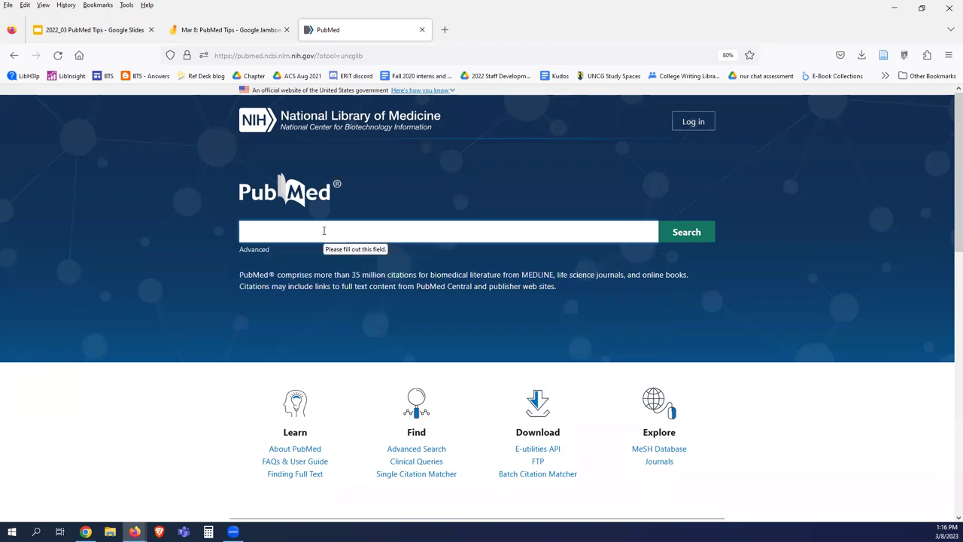
Search PubMed for "morale cookies".
type("morale")
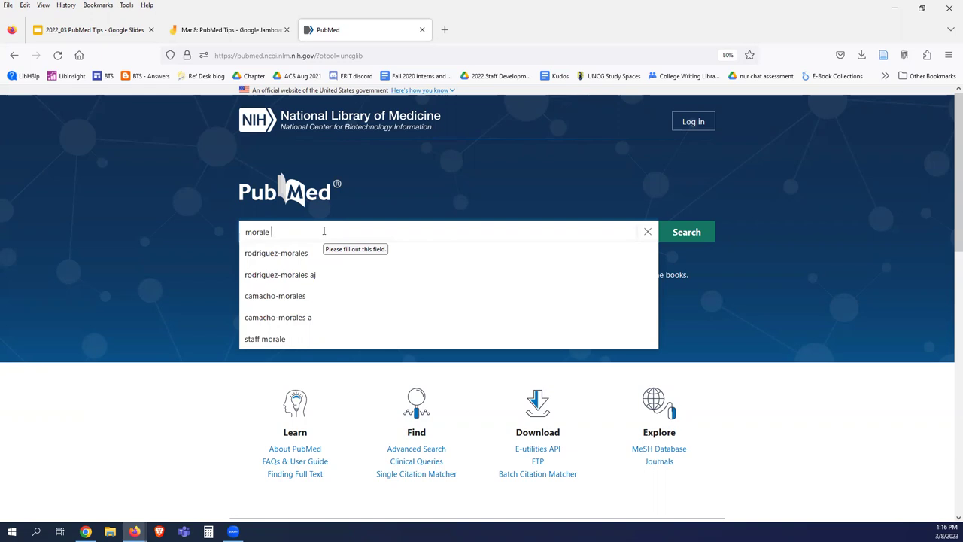
type("cookies")
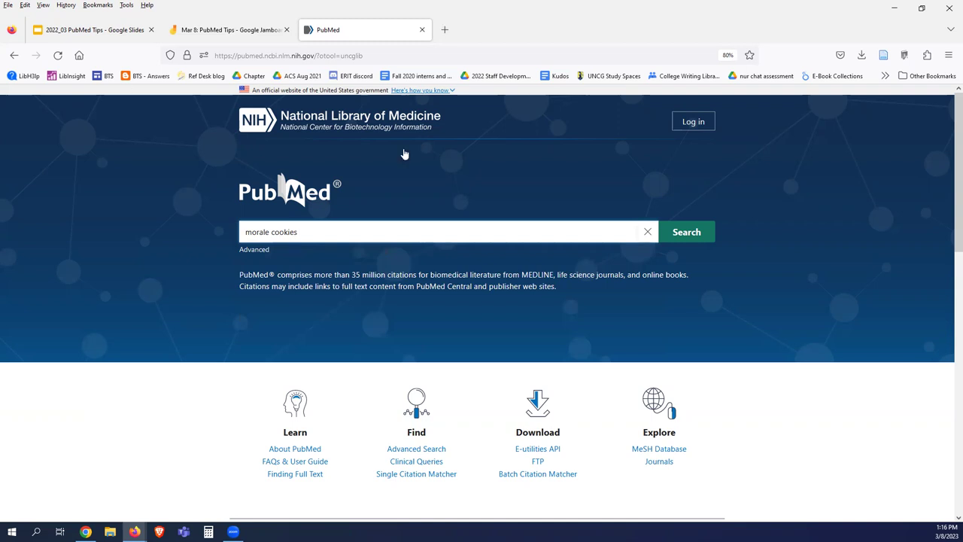
left_click(685, 232)
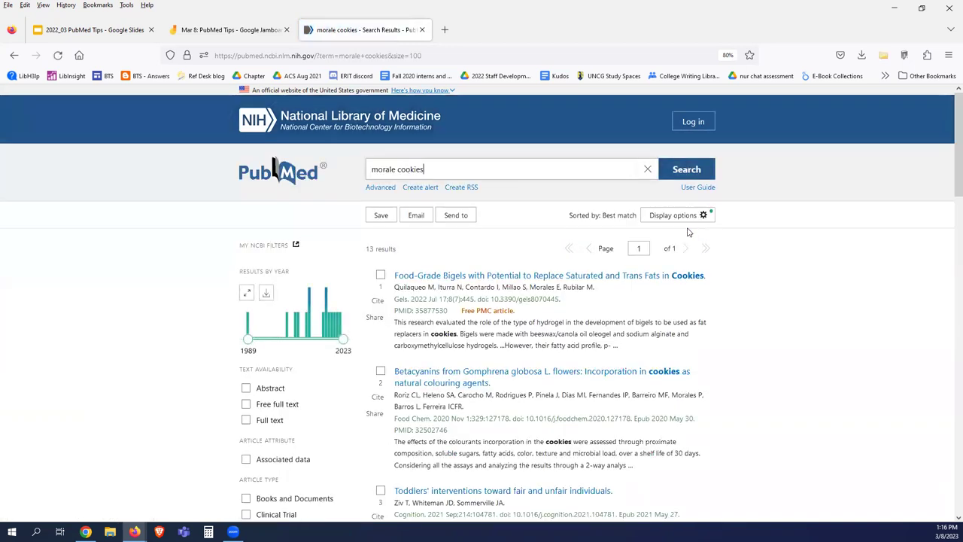
left_click(383, 165)
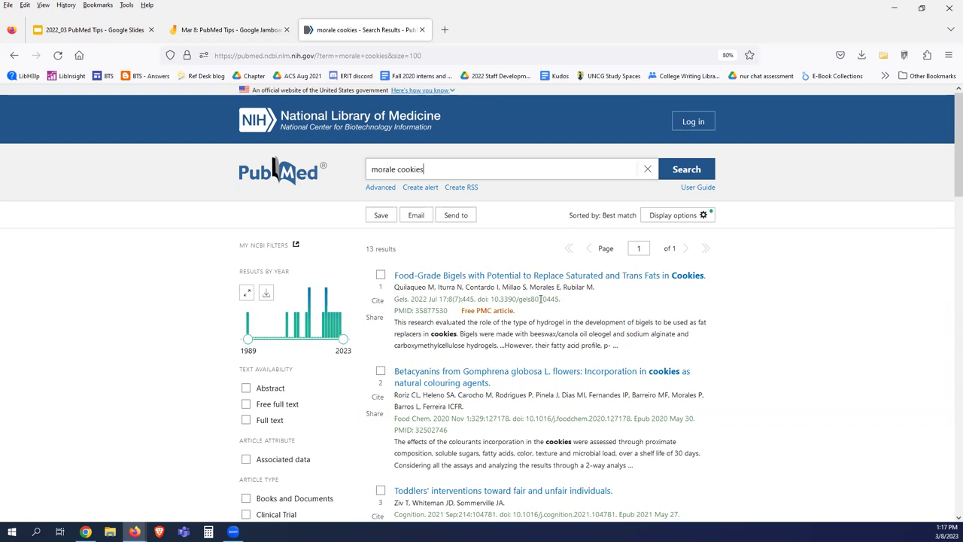
View the citation of the first search result and its format choices, and close the citation box.
left_click(377, 300)
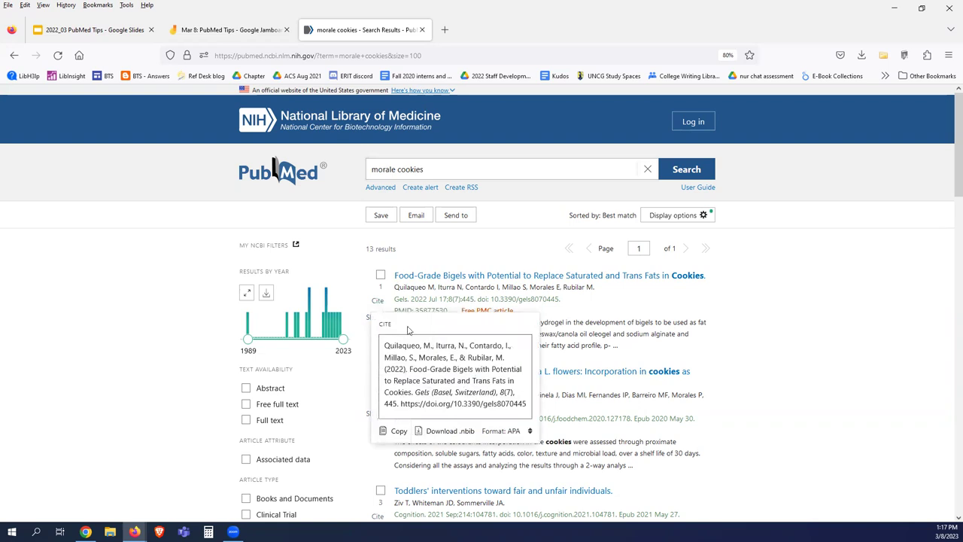
left_click(526, 432)
left_click(526, 432)
left_click(702, 321)
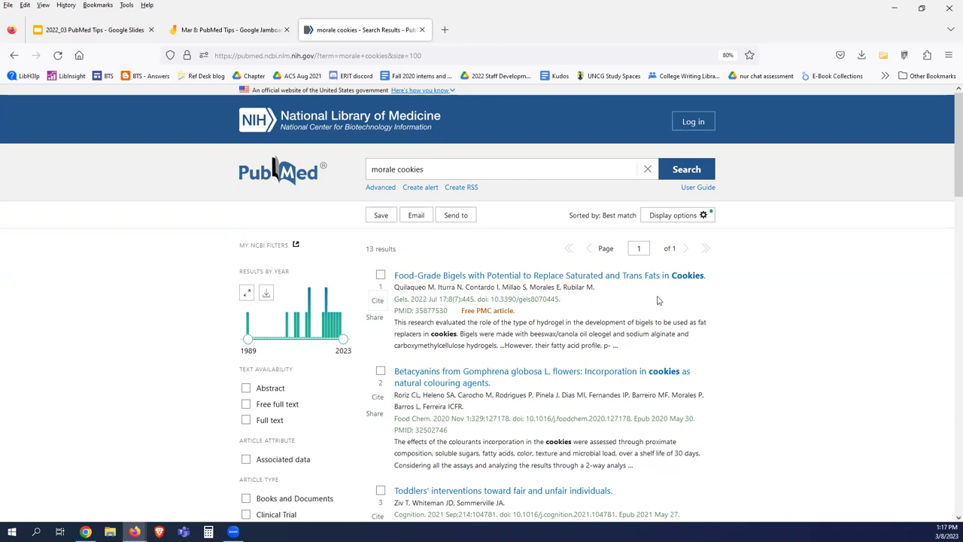
Look through the full list of "morale cookies" results and highlight the result count above it.
scroll(803, 287, "down", 1)
scroll(803, 287, "down", 2)
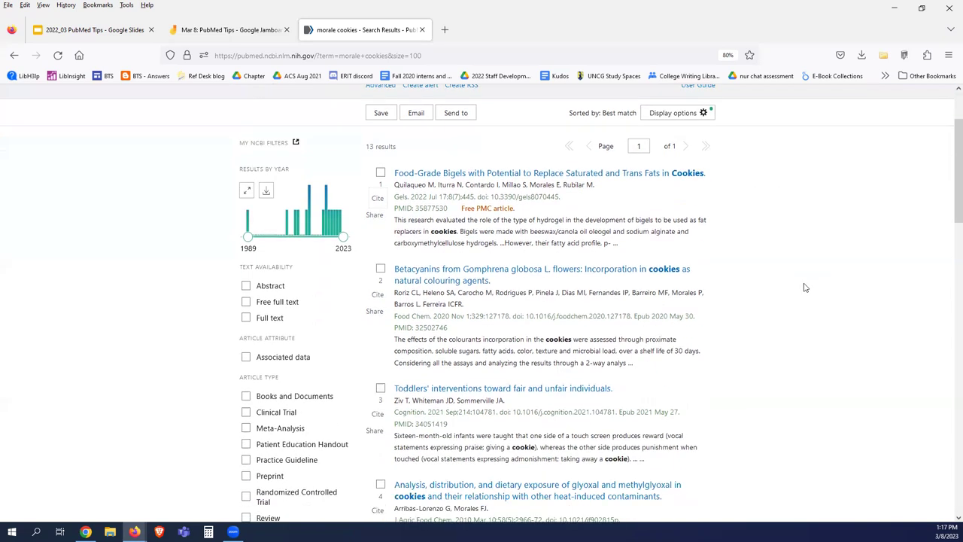
scroll(804, 286, "down", 1)
scroll(799, 294, "down", 1)
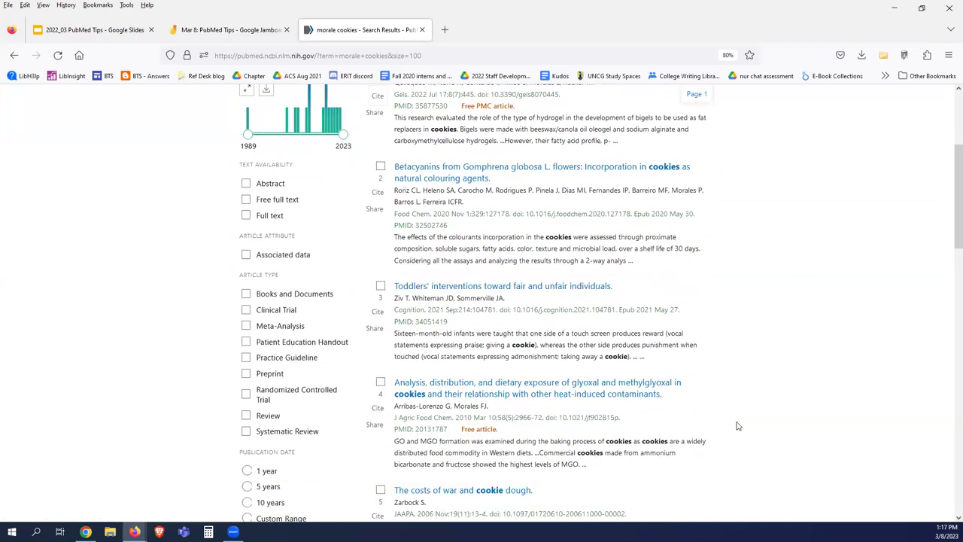
scroll(738, 422, "down", 4)
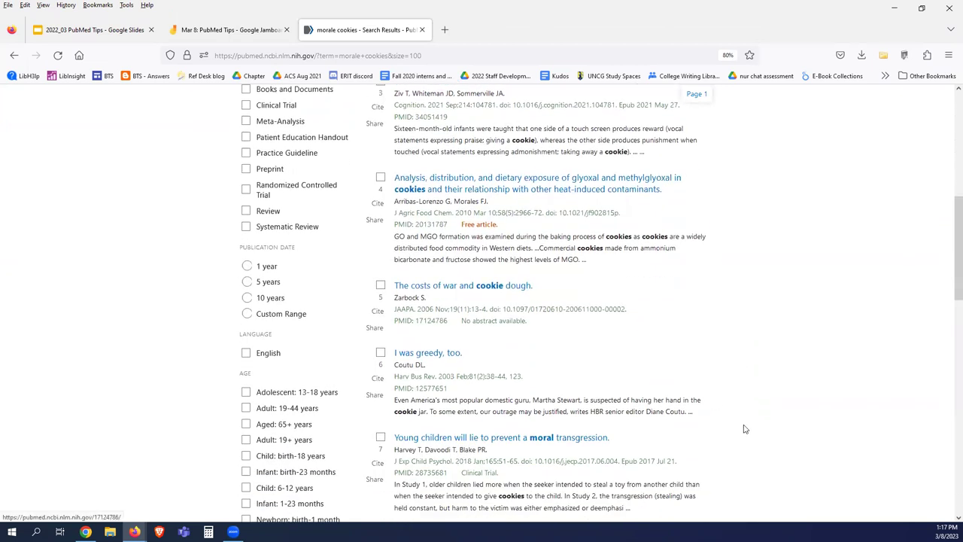
scroll(744, 429, "down", 10)
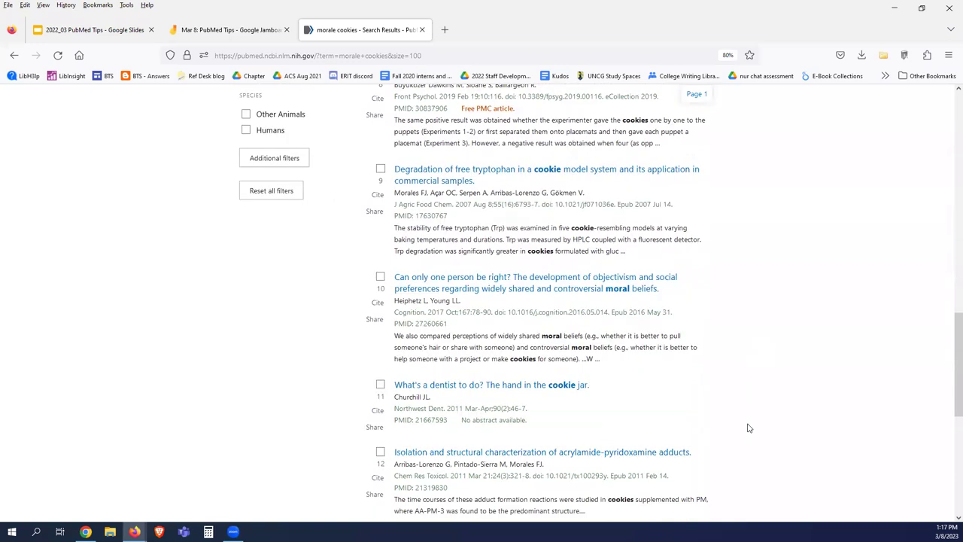
scroll(749, 428, "down", 3)
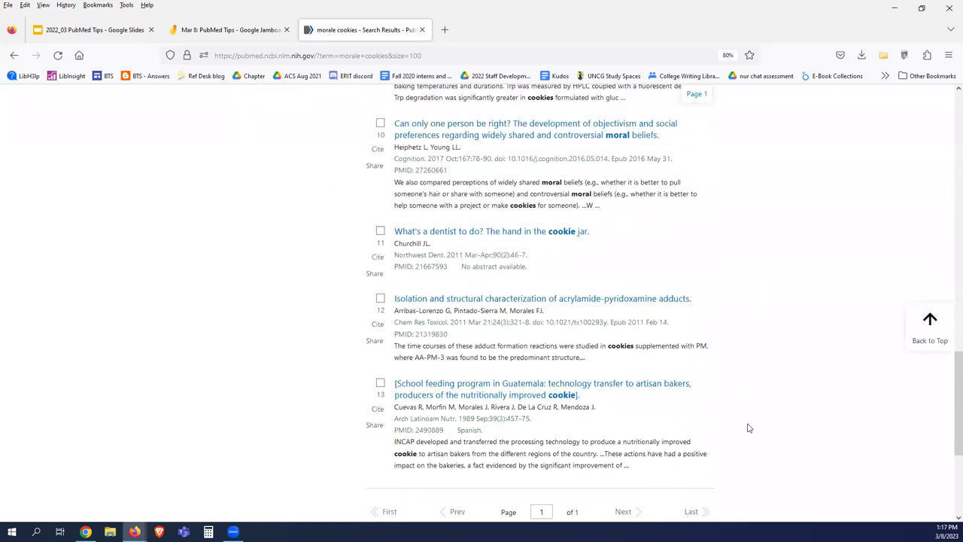
scroll(748, 428, "up", 15)
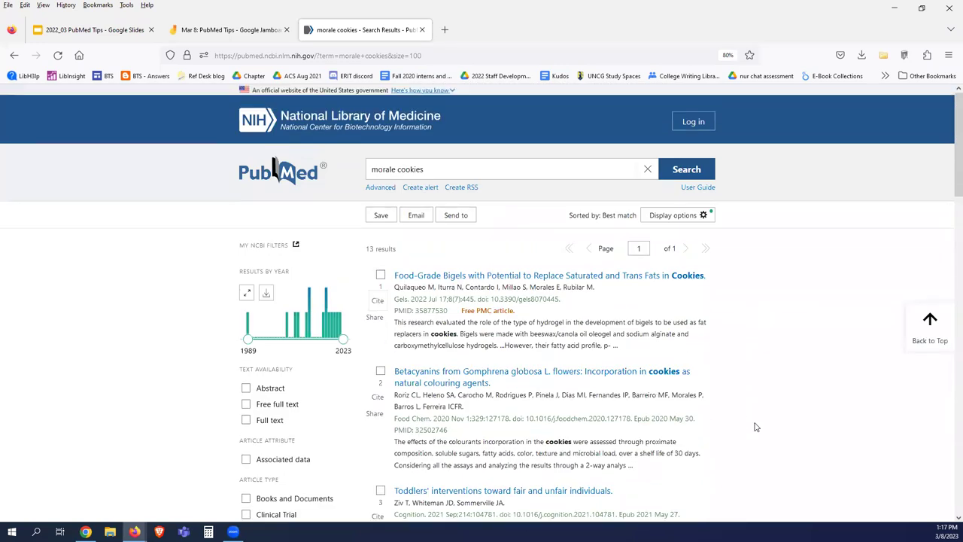
left_click_drag(365, 248, 396, 249)
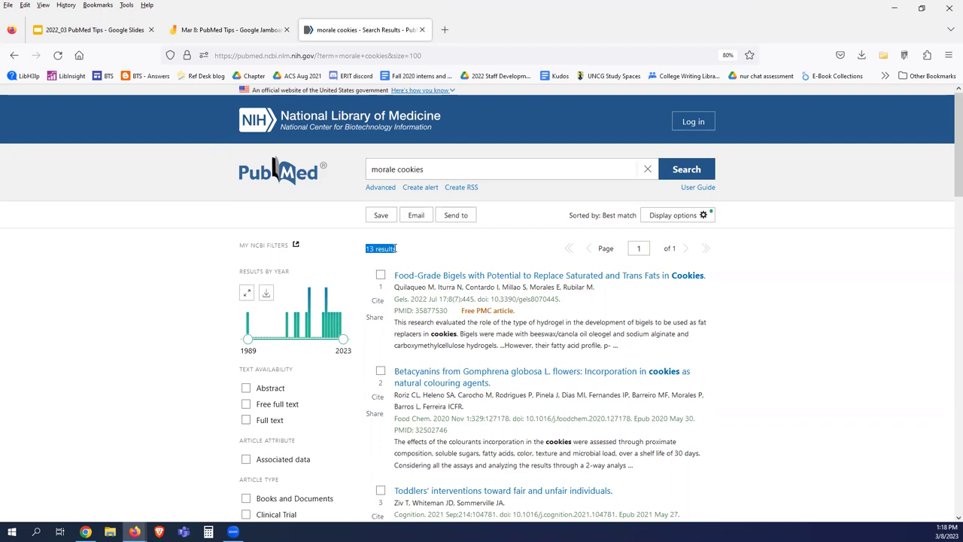
Replace "cookies" with "food" in the query and search for "morale food".
left_click(400, 169)
left_click_drag(400, 168, 443, 169)
type("foo")
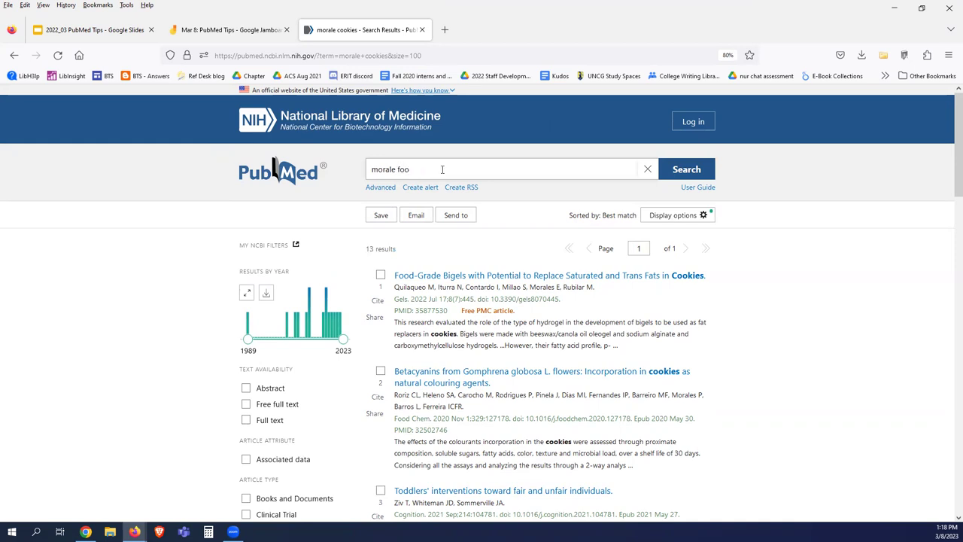
type("d")
left_click(686, 172)
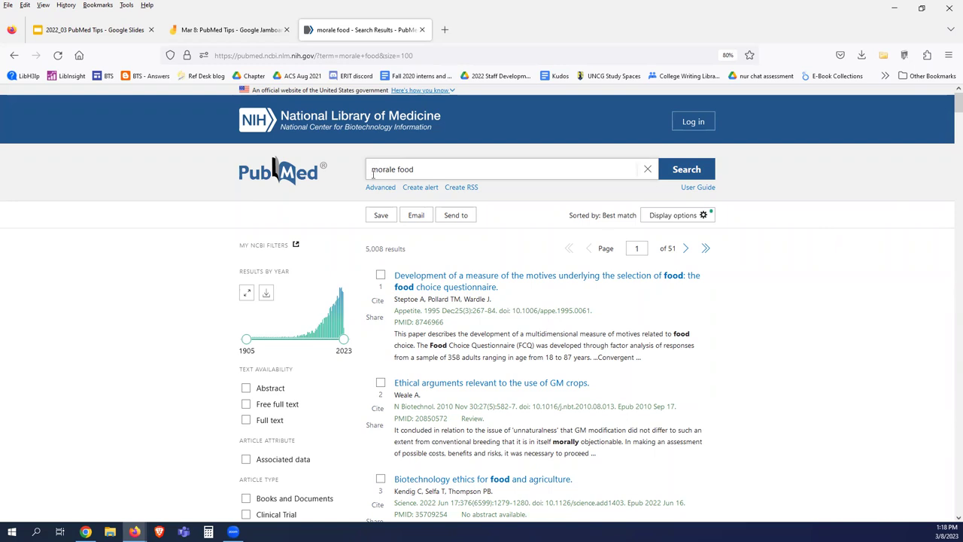
Insert "work" before "food" in the query, search for "morale work food" and glance over the top results.
left_click(397, 169)
type("work")
key("Return")
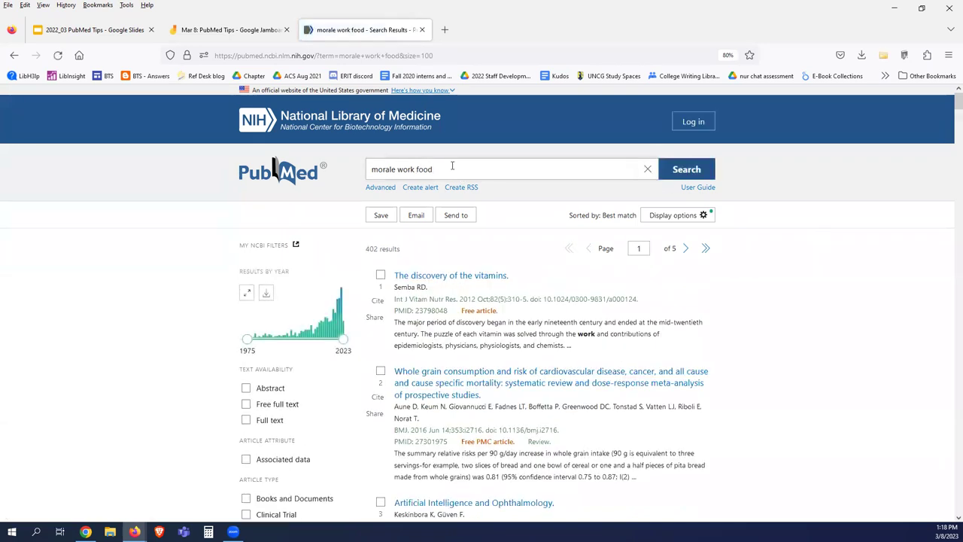
scroll(846, 348, "down", 3)
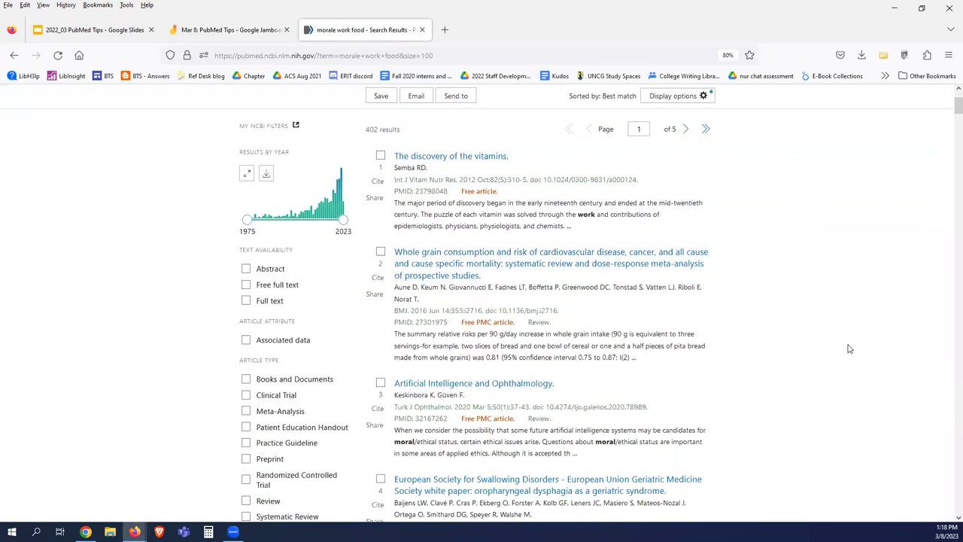
scroll(865, 372, "up", 3)
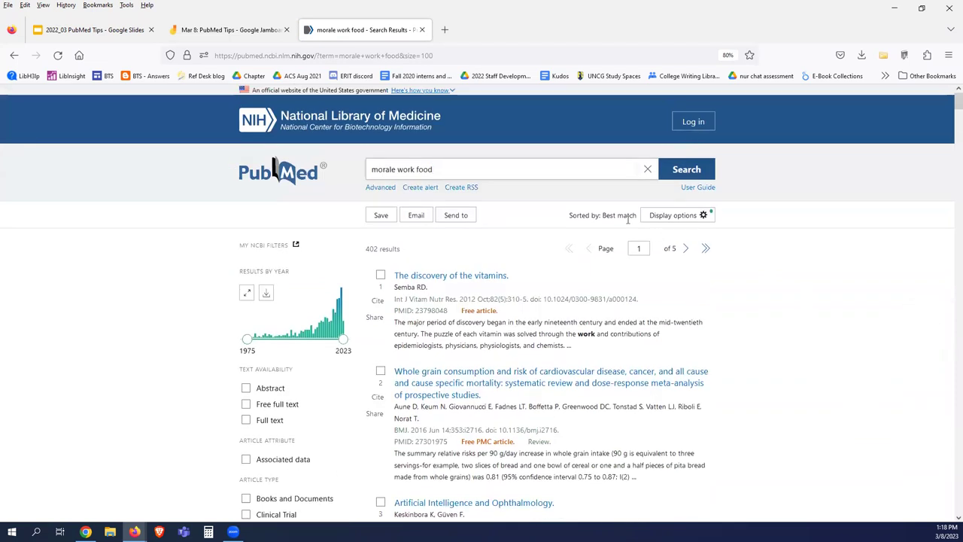
Highlight the Best match sort order and limit the results to 2015–2023 on the results-by-year timeline.
left_click_drag(602, 215, 639, 216)
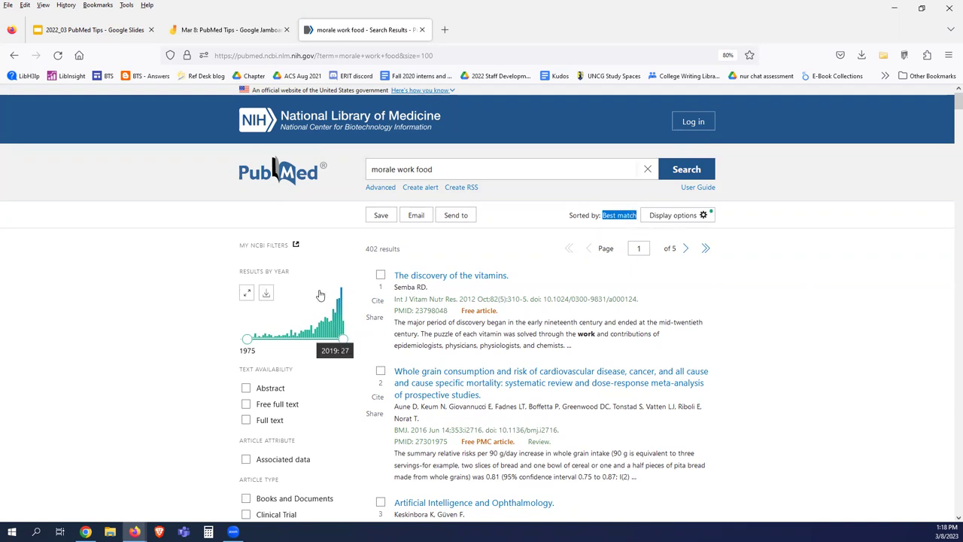
mouse_move(340, 296)
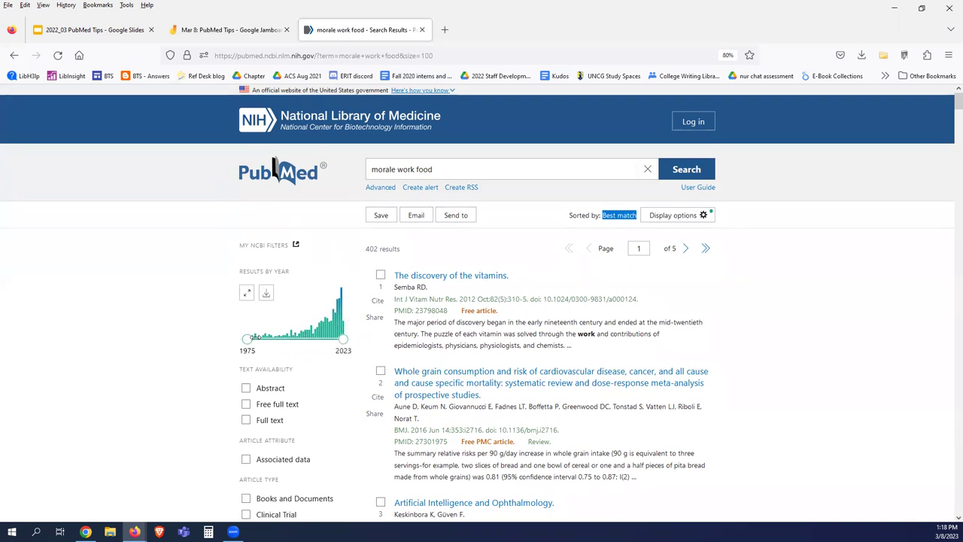
mouse_move(256, 334)
mouse_move(335, 331)
left_click_drag(246, 339, 325, 339)
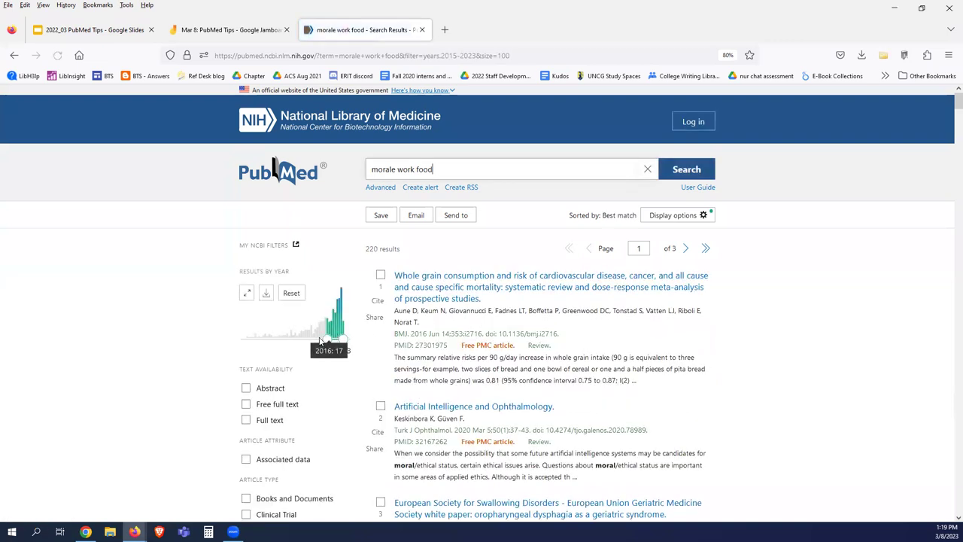
Filter the "morale work food" results by the Review article type and highlight the result count.
scroll(173, 346, "down", 3)
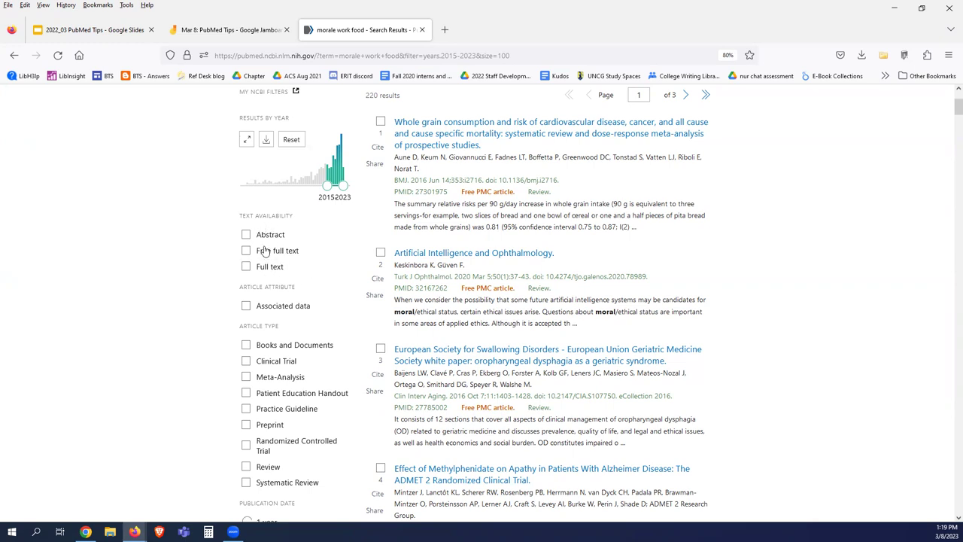
scroll(197, 252, "down", 2)
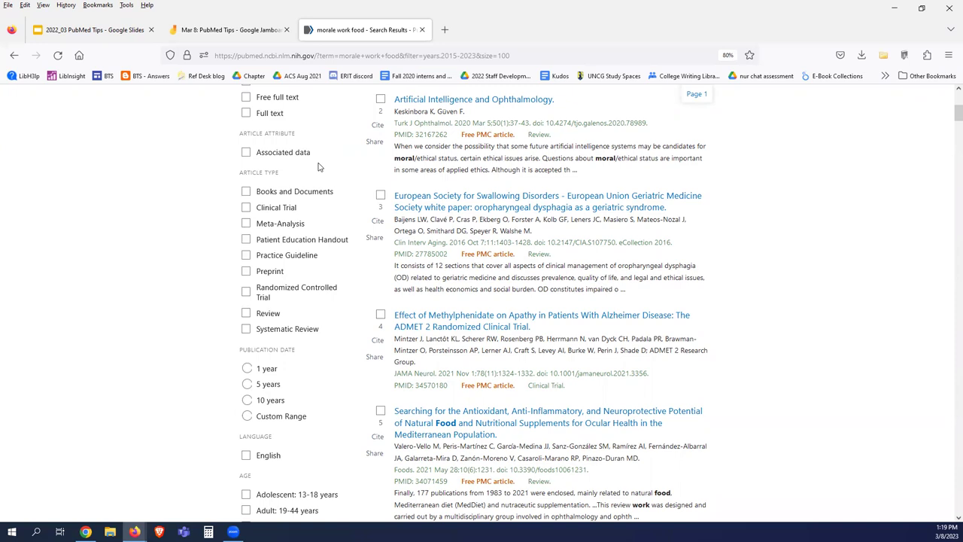
left_click(246, 312)
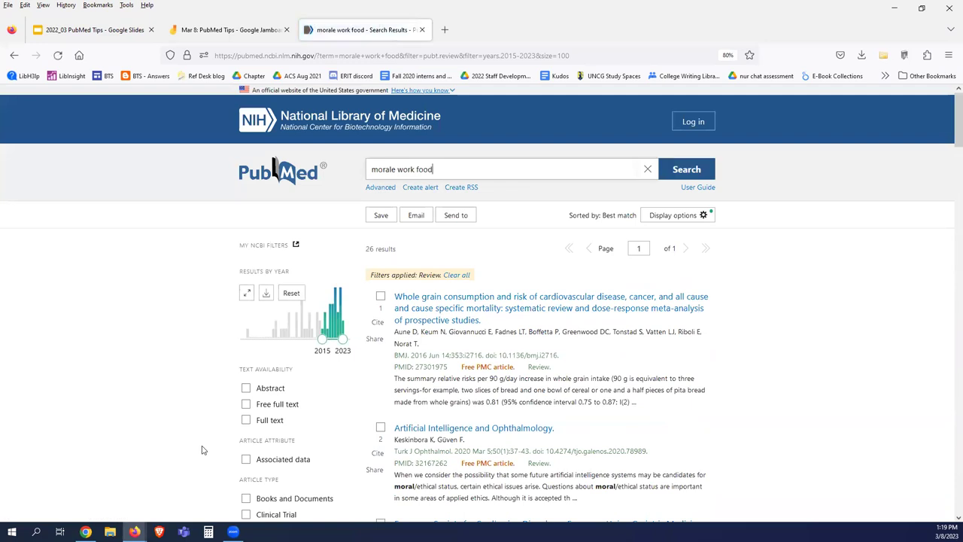
left_click_drag(404, 252, 366, 250)
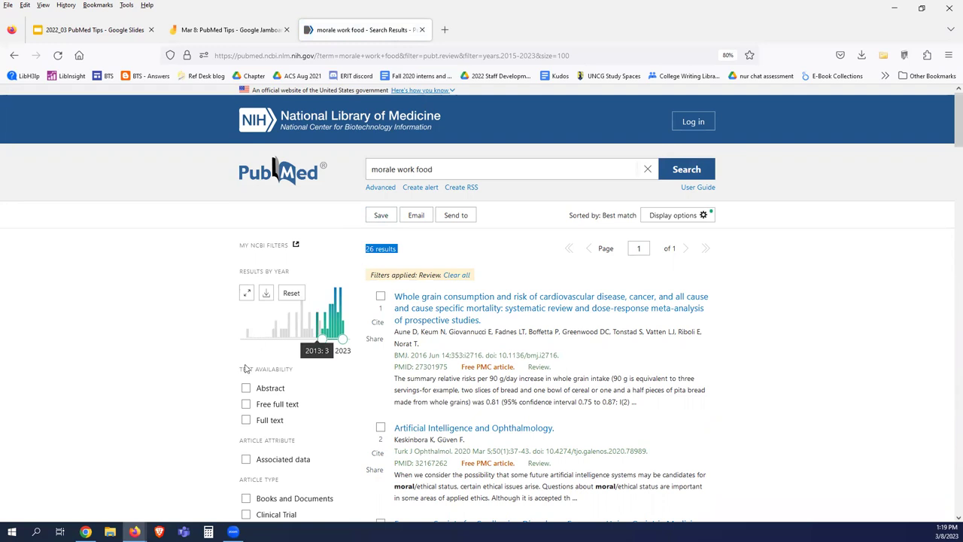
Limit the review results to a publication date within the last 5 years.
scroll(164, 353, "down", 6)
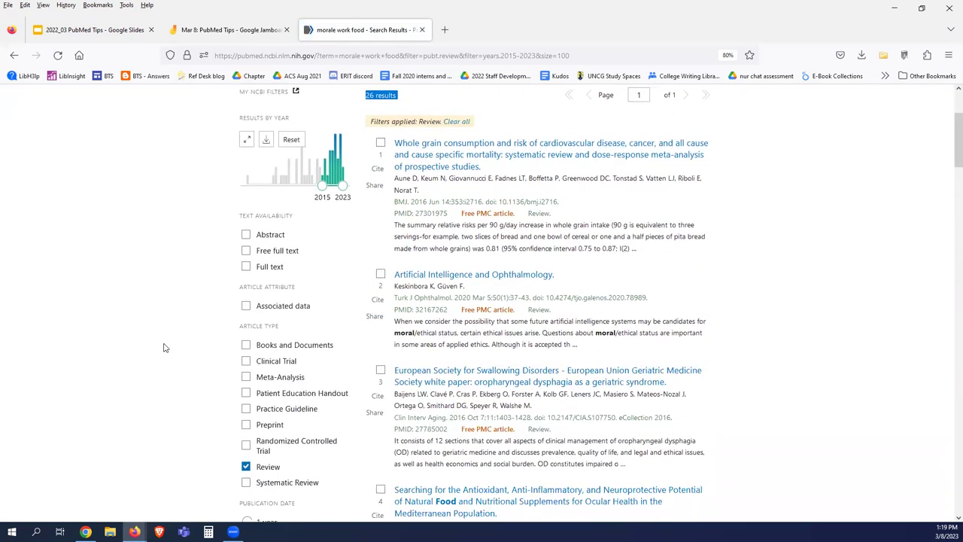
scroll(166, 346, "down", 2)
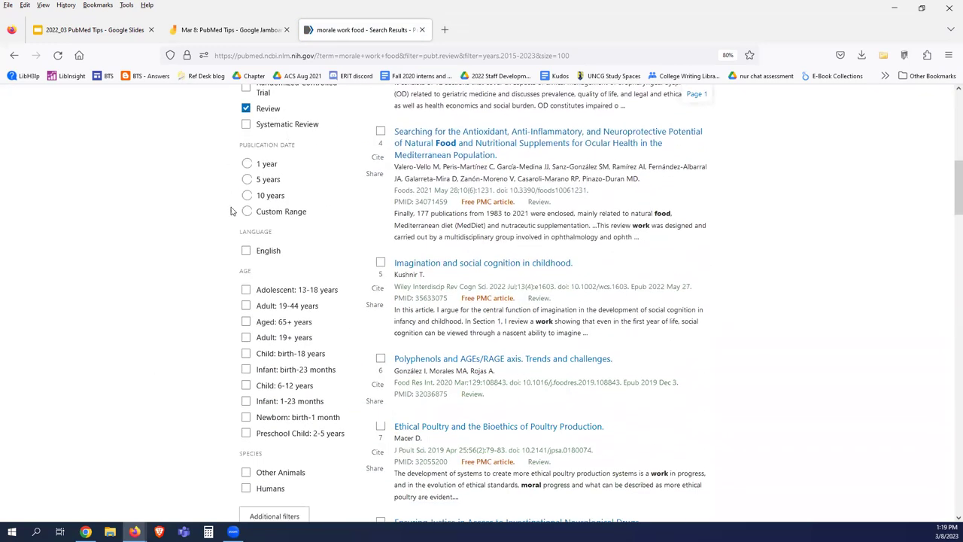
left_click(246, 179)
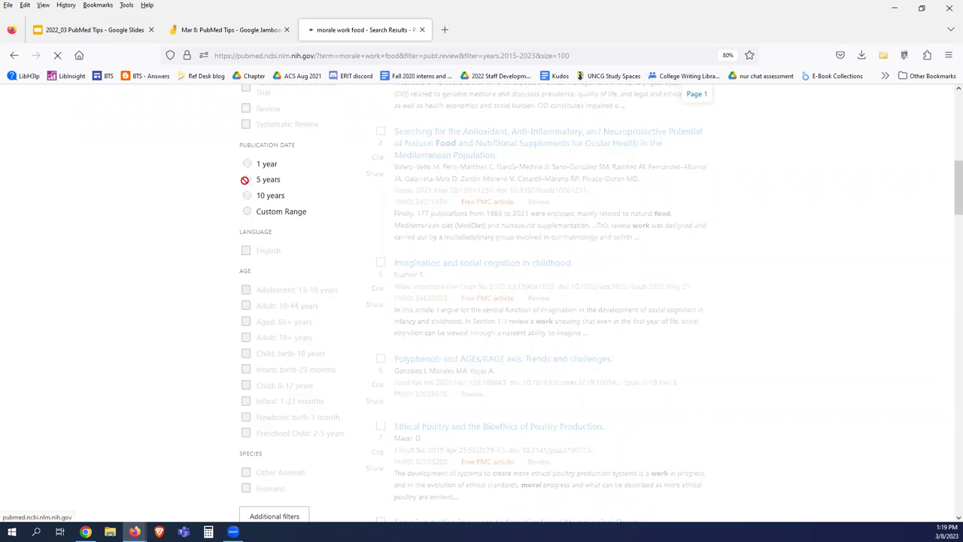
Look over the additional article type and language filter options, keeping their preset choices, and return to the results.
scroll(203, 376, "down", 10)
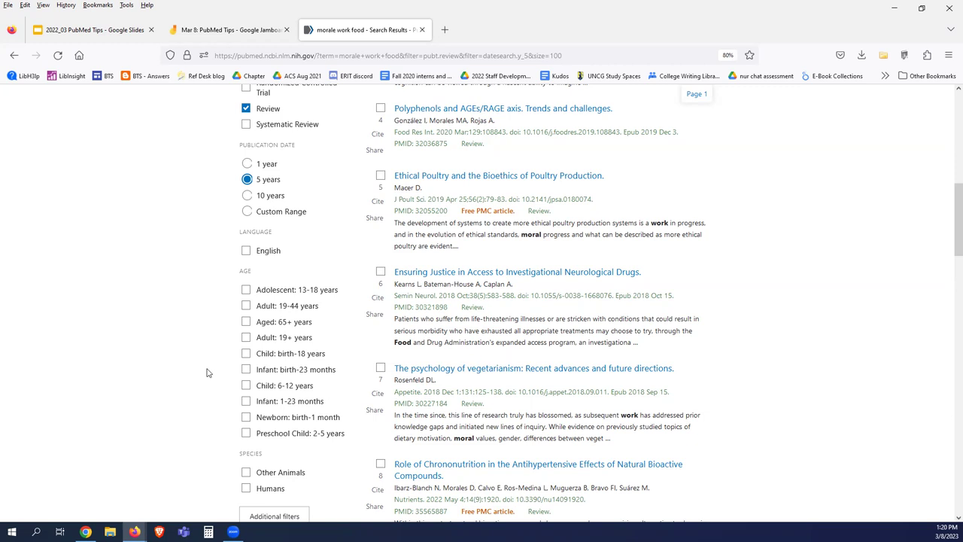
scroll(207, 371, "down", 3)
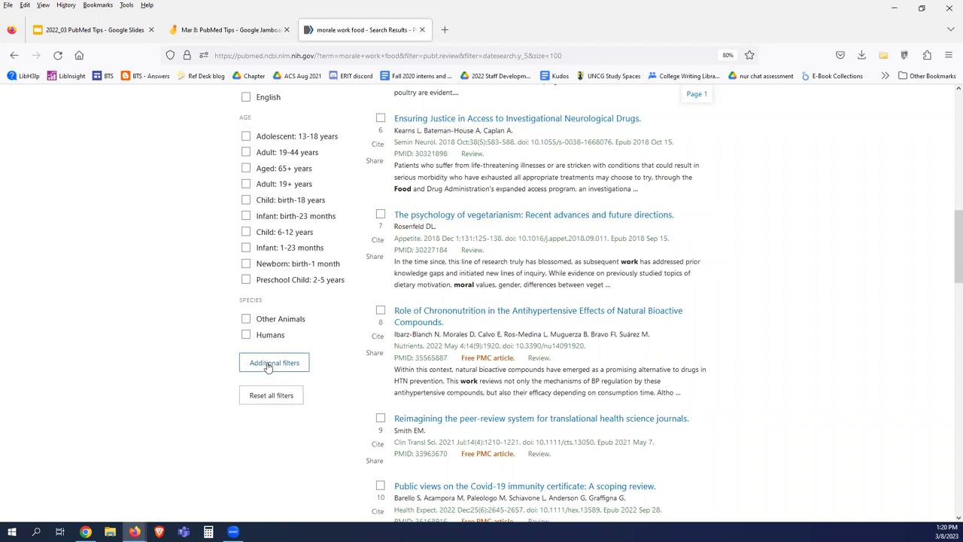
left_click(302, 366)
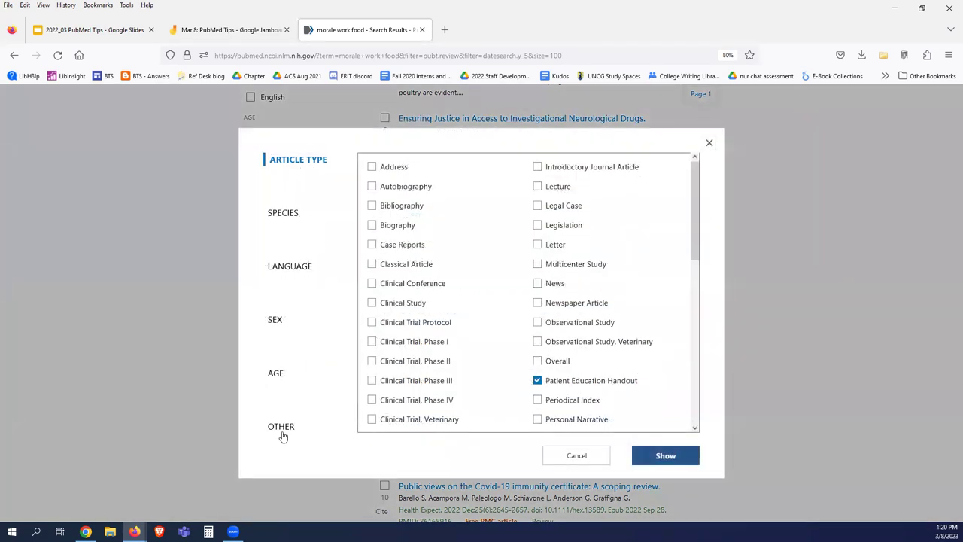
left_click(294, 273)
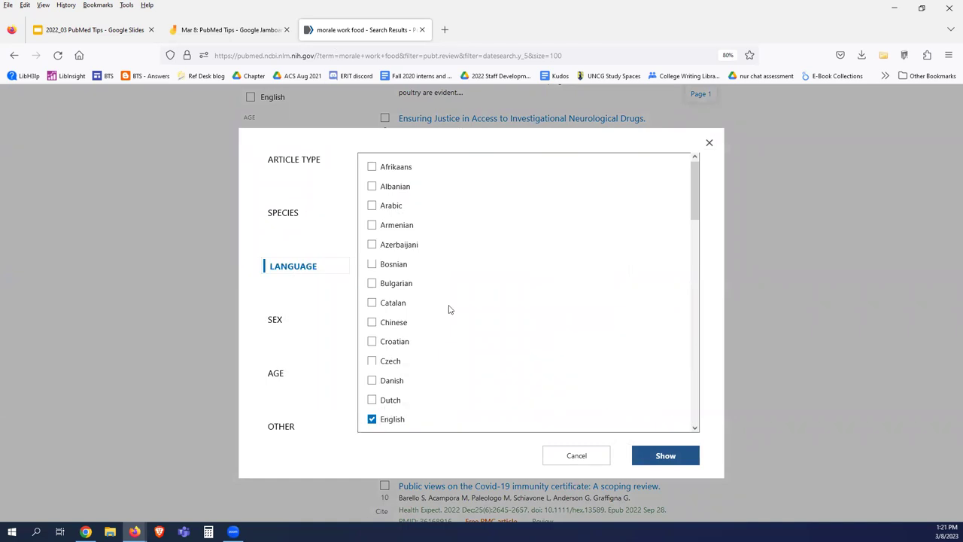
left_click(661, 456)
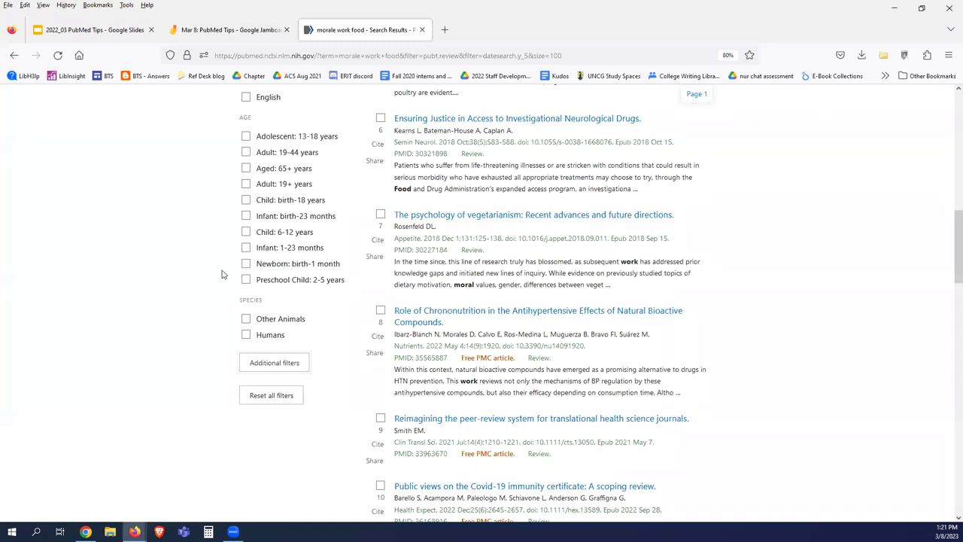
Restrict the filtered results to English-language articles.
scroll(240, 241, "up", 3)
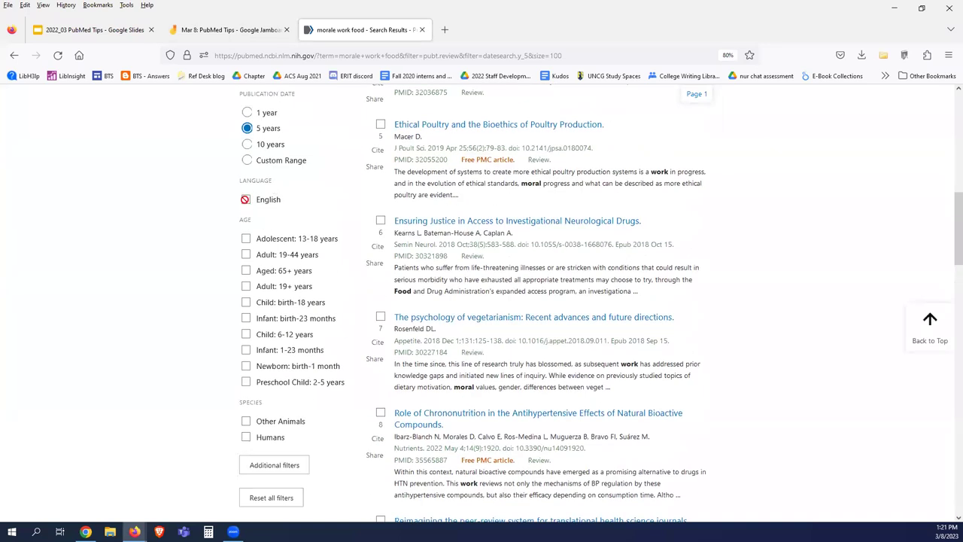
left_click(249, 200)
left_click_drag(333, 226, 359, 242)
left_click(827, 399)
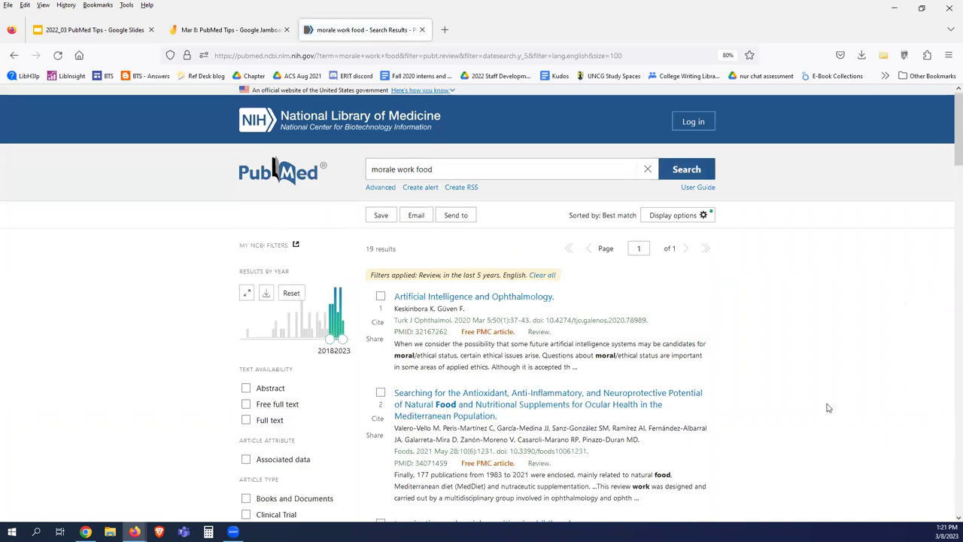
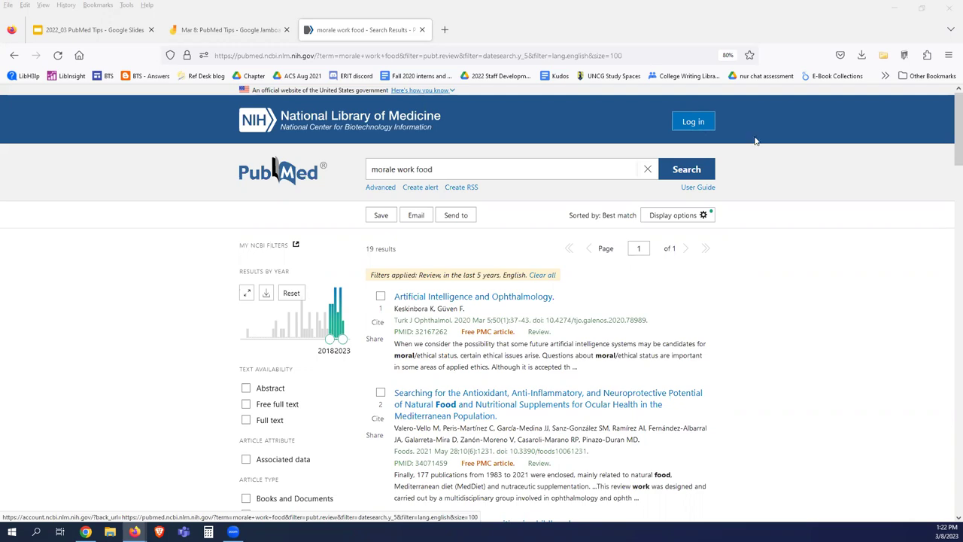
Select the first three articles in the results and send them to the PubMed clipboard.
left_click(380, 296)
left_click(380, 393)
scroll(381, 428, "down", 1)
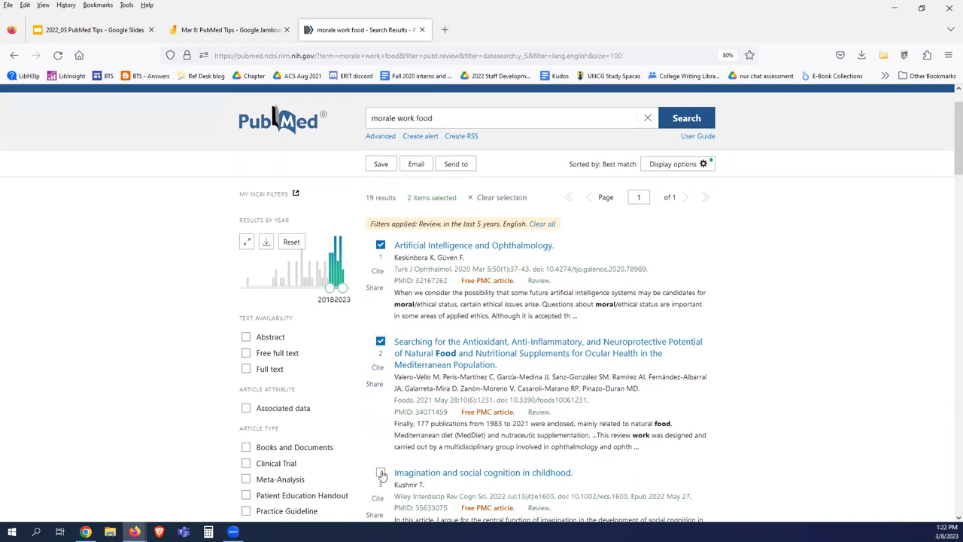
left_click(380, 471)
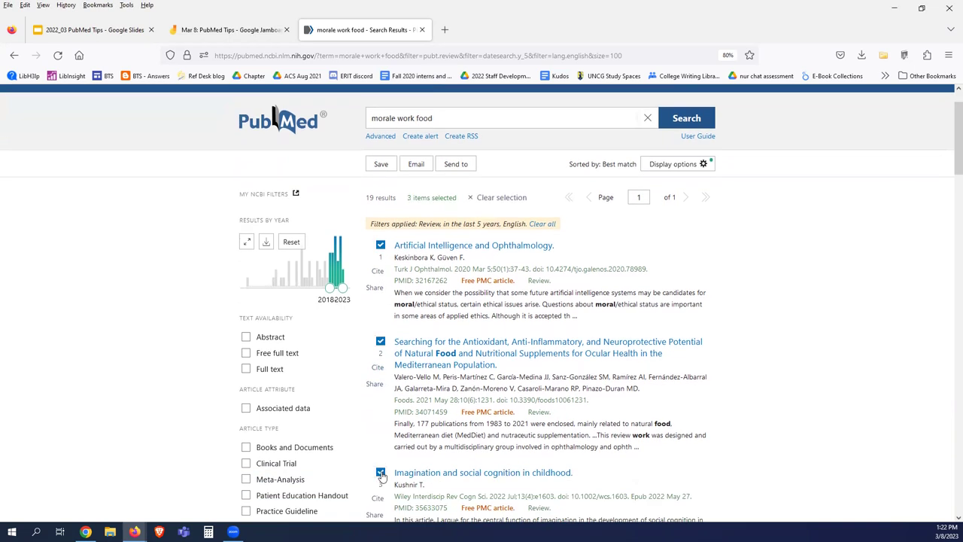
left_click(460, 166)
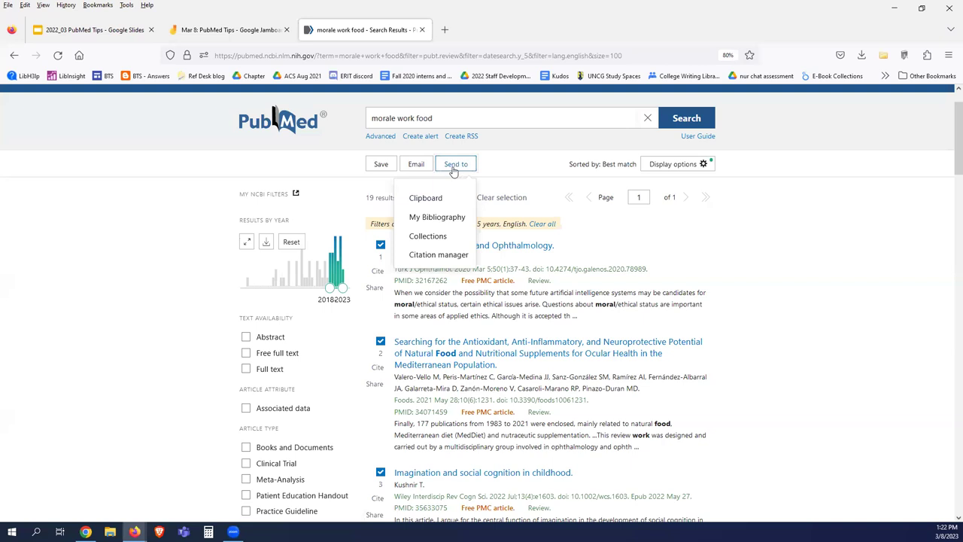
left_click(430, 201)
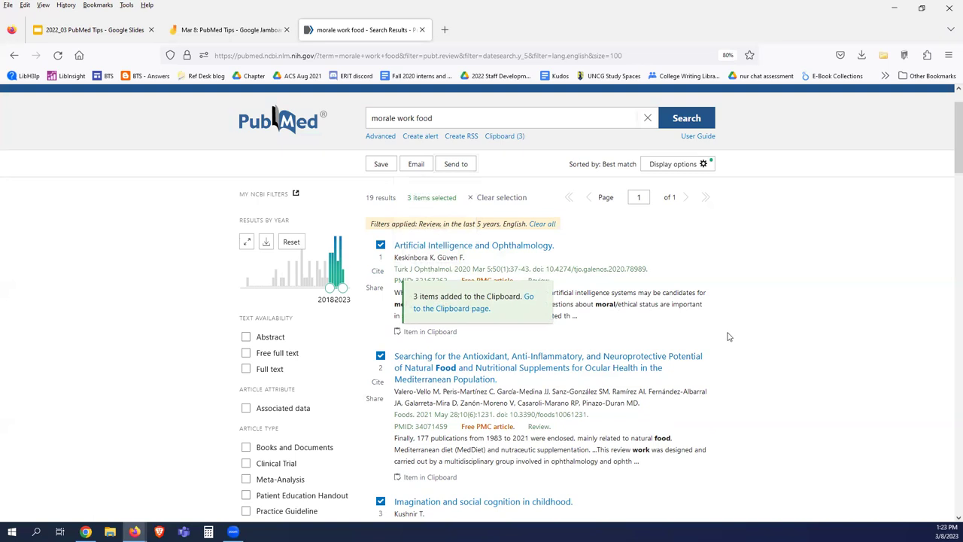
View the articles saved on the PubMed clipboard page and go back to the search results.
scroll(786, 344, "up", 2)
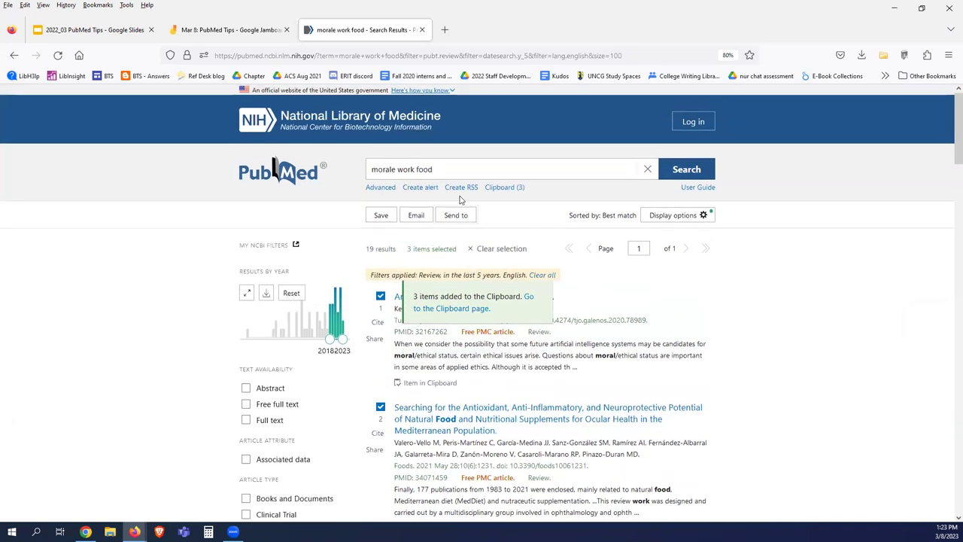
left_click(504, 188)
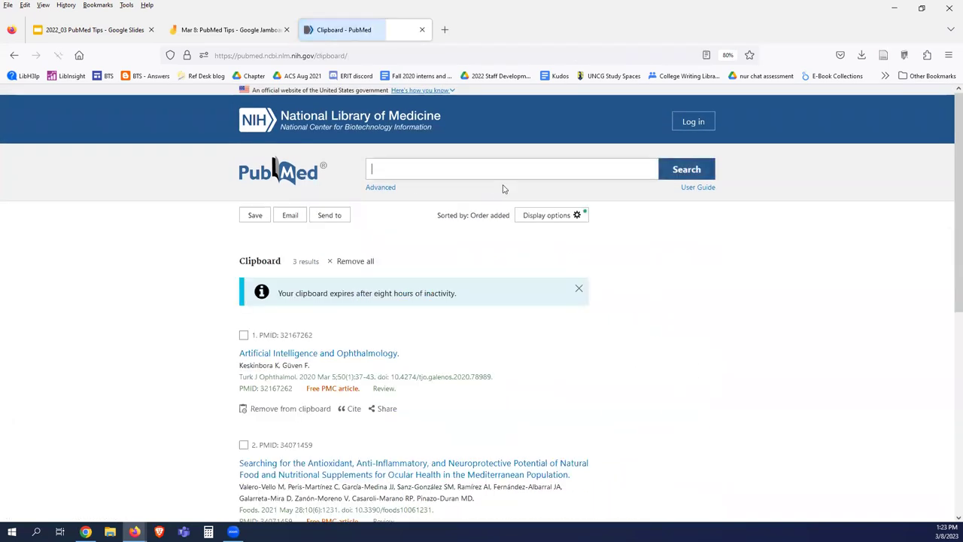
left_click(13, 57)
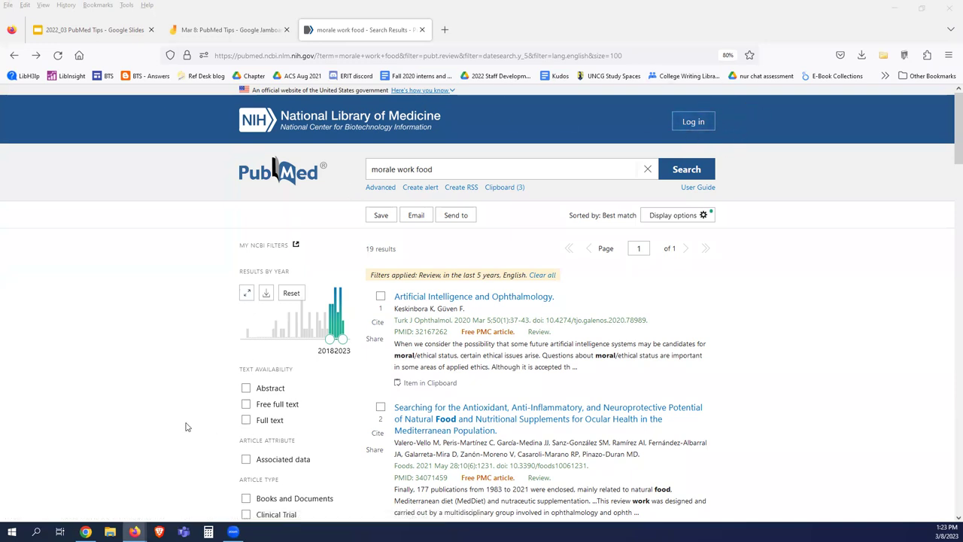
scroll(344, 326, "down", 2)
scroll(184, 423, "up", 2)
scroll(887, 229, "down", 1)
scroll(763, 356, "down", 3)
scroll(797, 319, "up", 4)
Replace "work food" with "pizza party" in the query, search for "morale pizza party" and remove the Review filter.
left_click_drag(435, 169, 398, 169)
type("p")
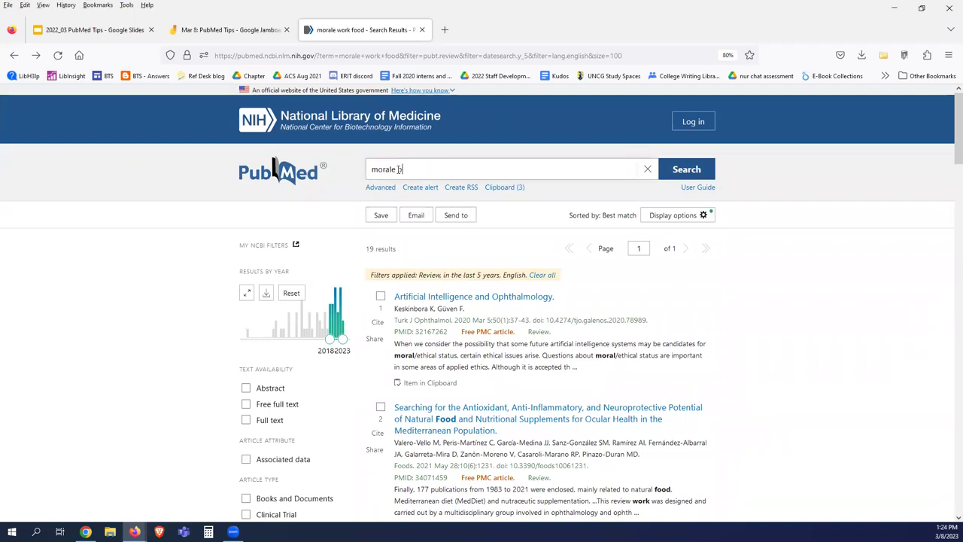
type("izza party")
key("Return")
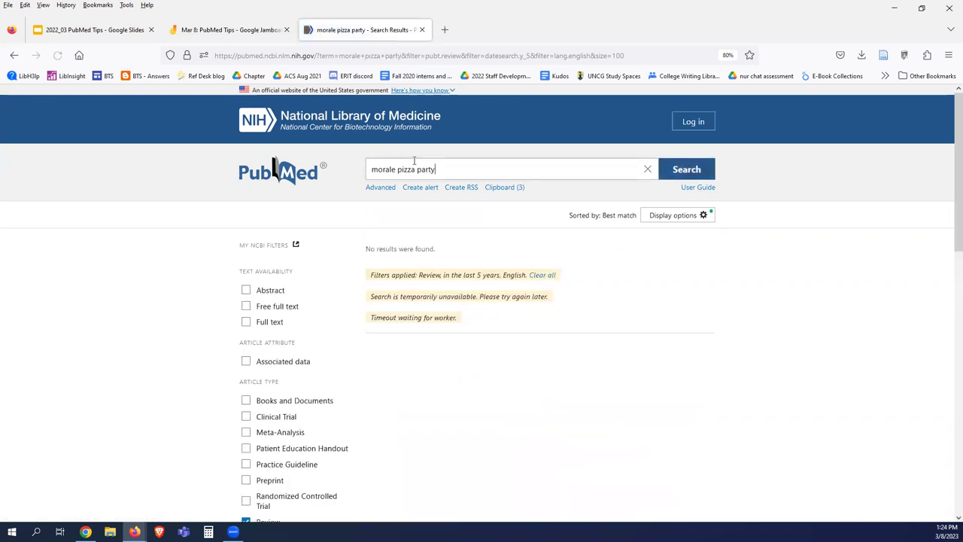
scroll(243, 473, "down", 3)
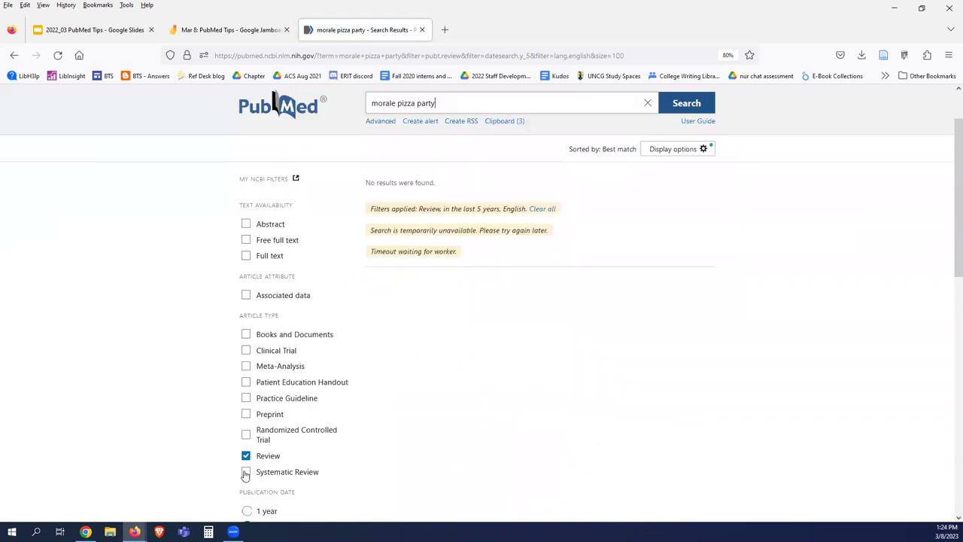
left_click(239, 417)
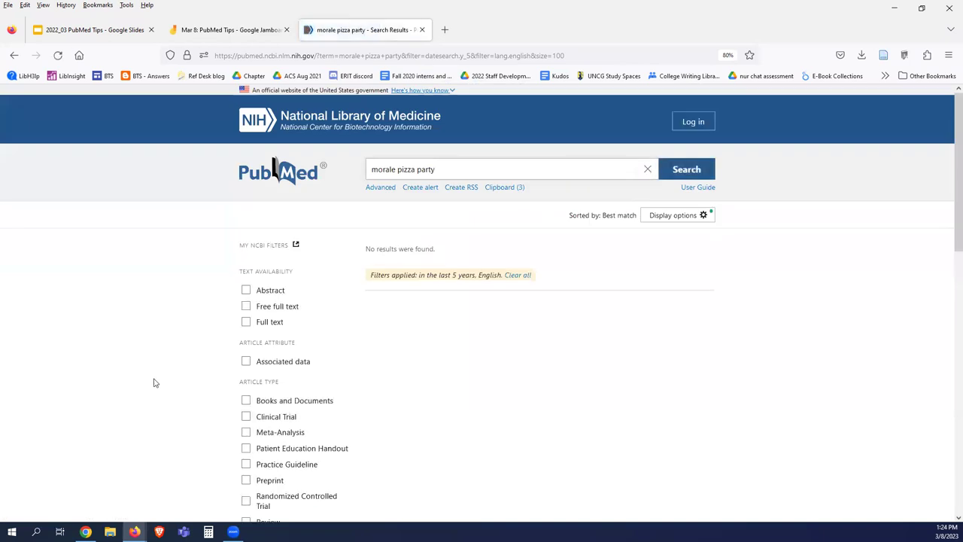
Remove "party" from the query, search for "morale pizza" and skim the results.
left_click(415, 169)
key("shift+End")
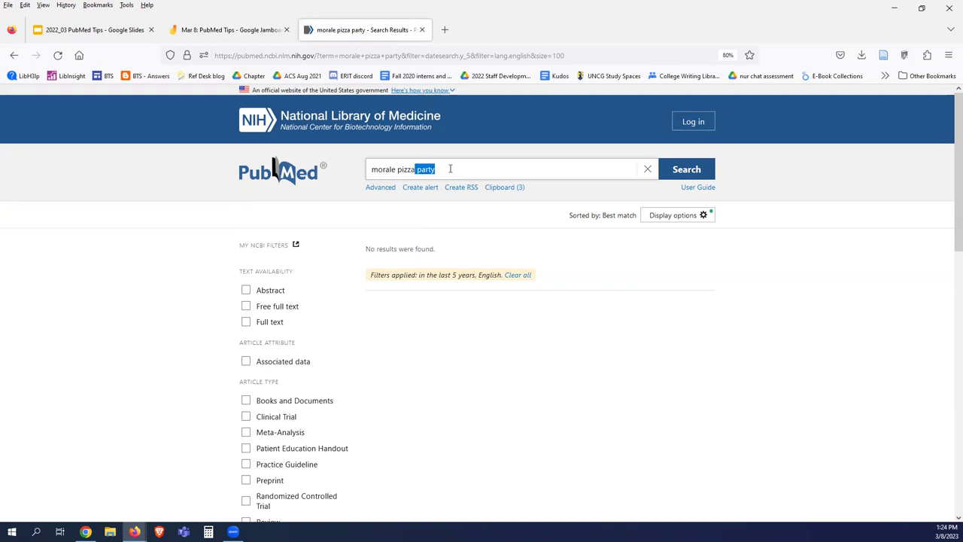
key("BackSpace")
key("Return")
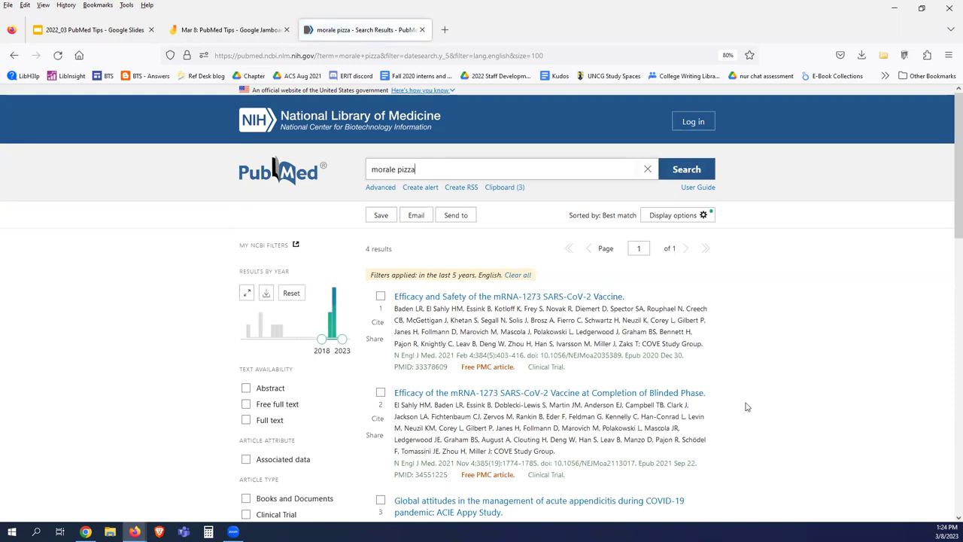
scroll(745, 404, "down", 5)
scroll(745, 405, "up", 5)
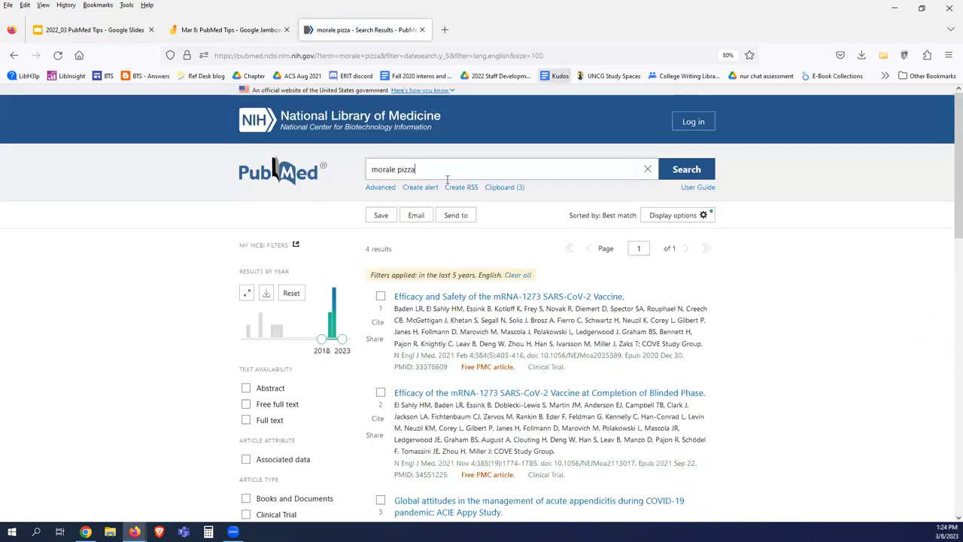
Replace "pizza" with "cookies" in the query and search for "morale cookies".
double_click(410, 169)
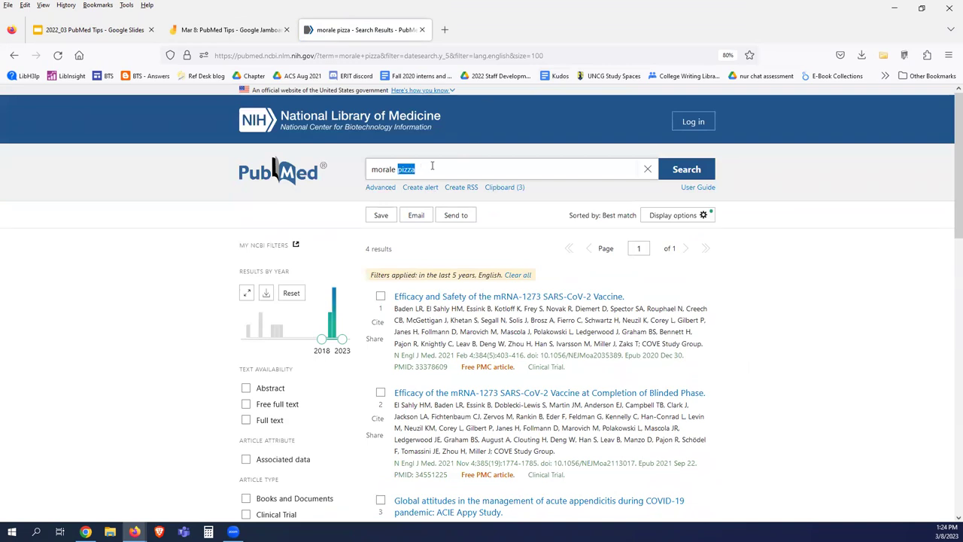
type("cookies")
key("Return")
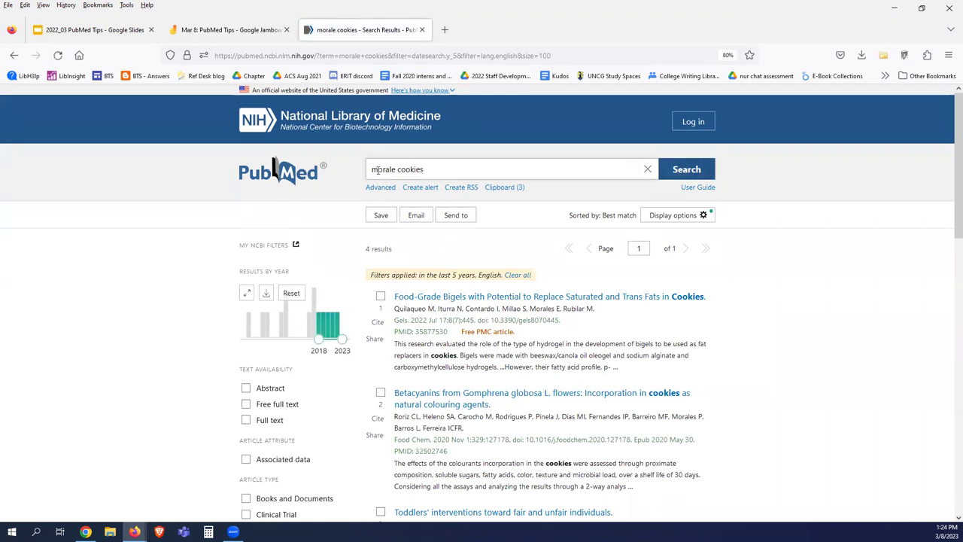
Remove "morale" from the query, search for "cookies" alone and open the article "Treating diabetes with 'cookies'".
left_click_drag(398, 169, 365, 170)
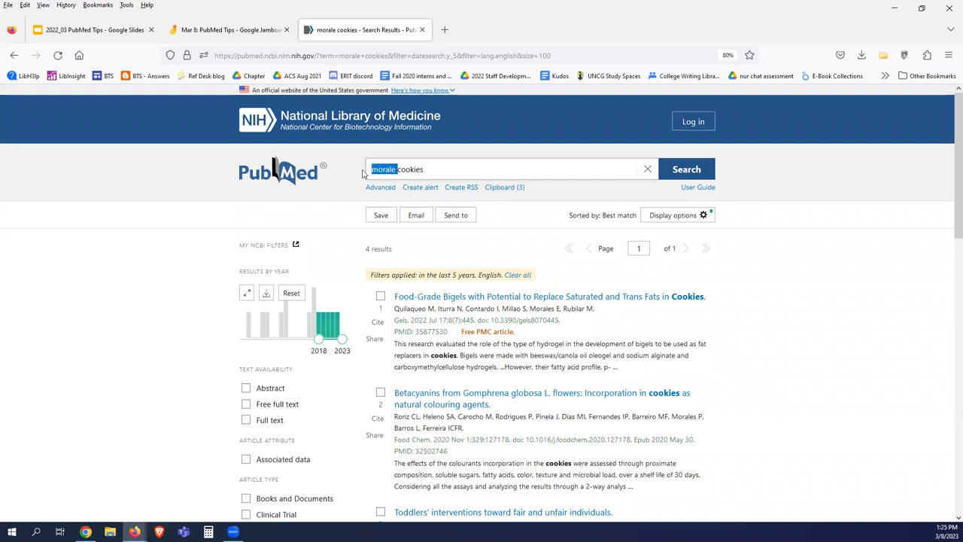
key("BackSpace")
key("Return")
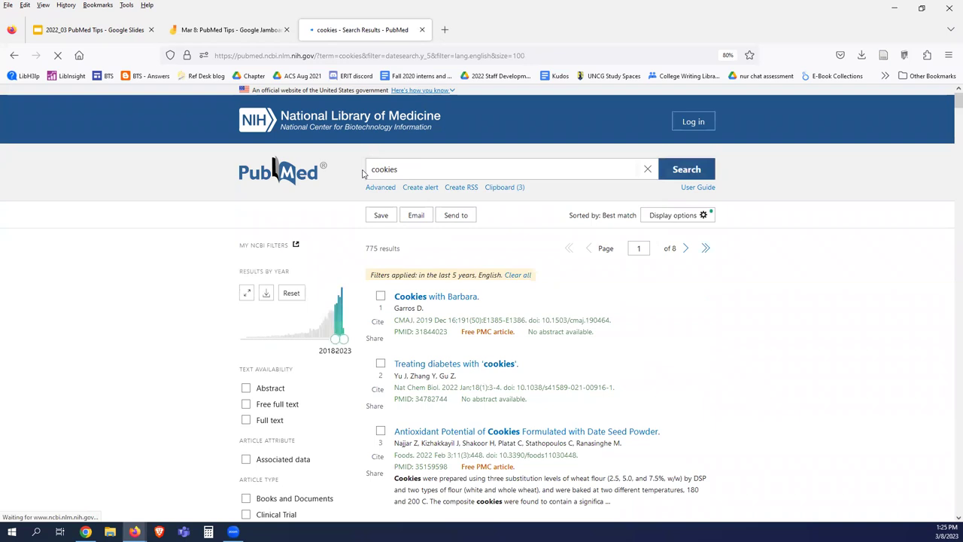
scroll(834, 360, "down", 2)
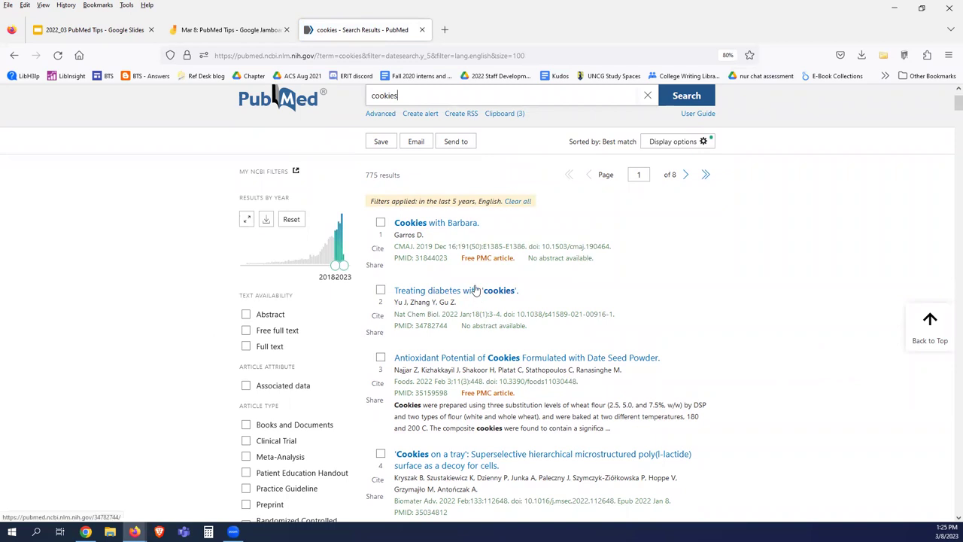
left_click(473, 291)
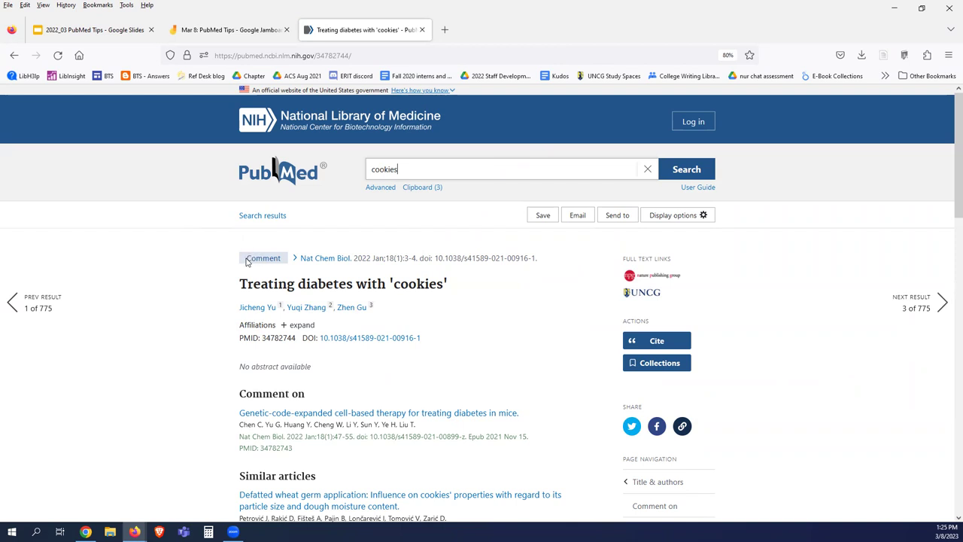
Highlight the article's Comment label, open its UNCG full-text link and review the availability, print, request and citation options.
left_click_drag(246, 261, 282, 259)
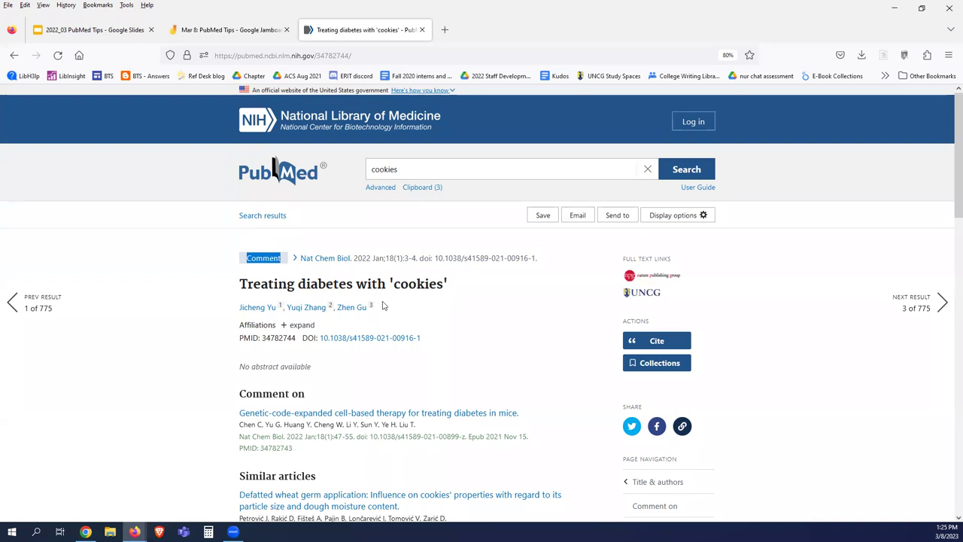
left_click(255, 260)
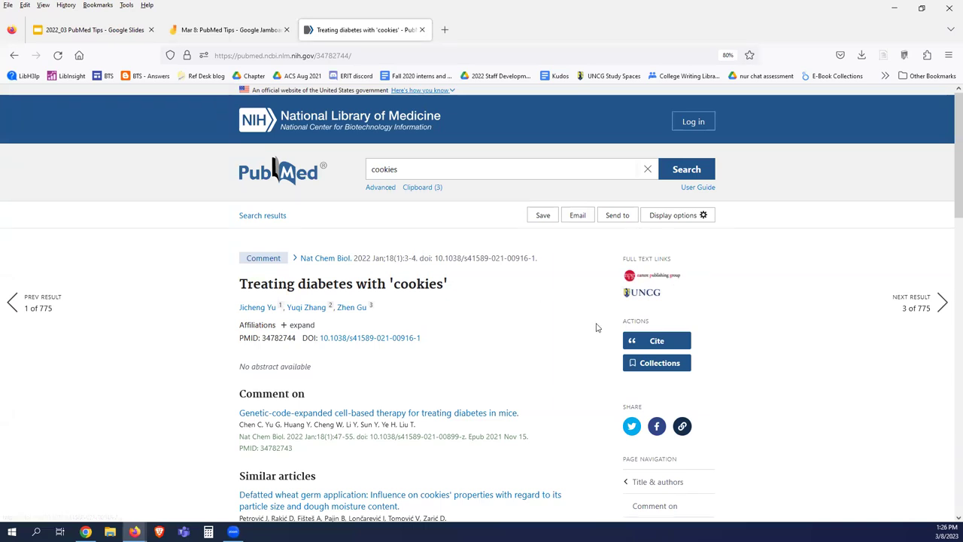
left_click(640, 295)
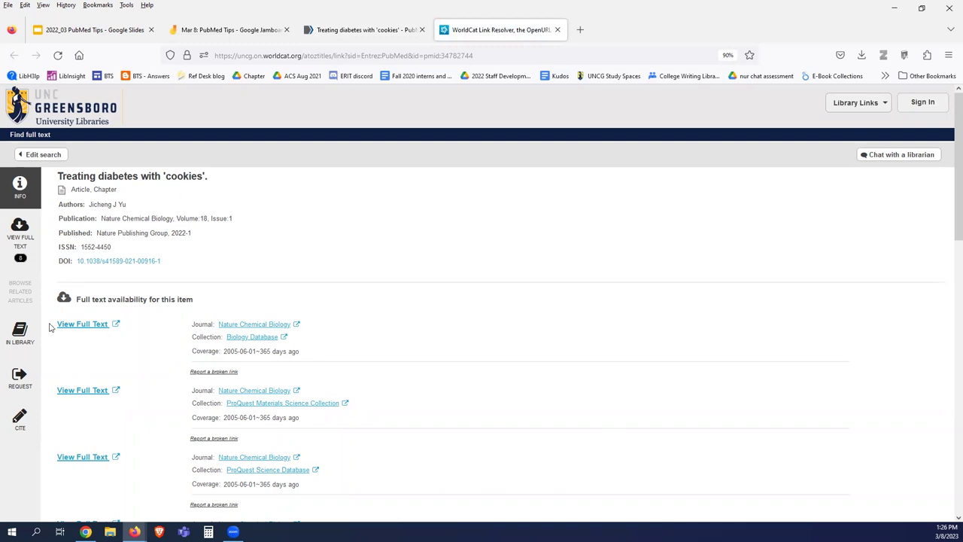
left_click_drag(52, 325, 108, 324)
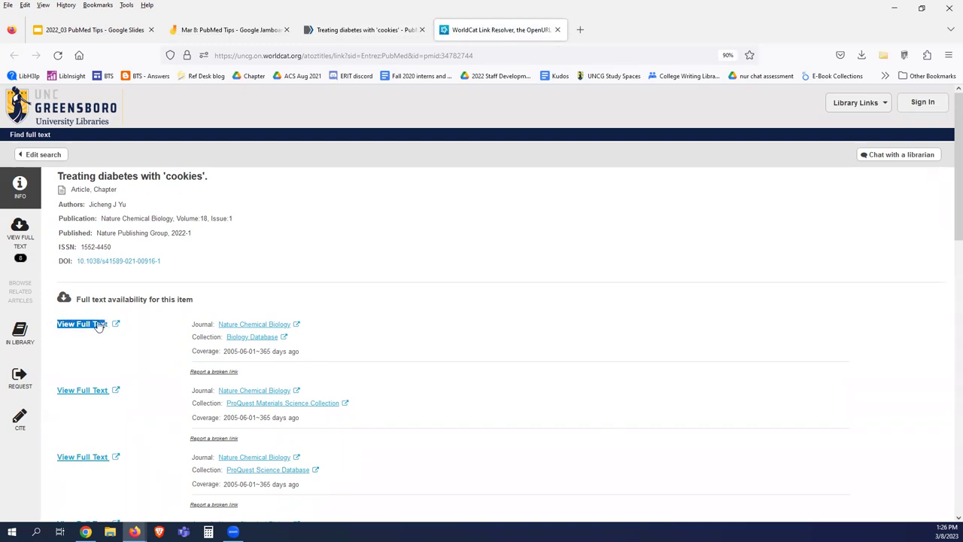
scroll(399, 354, "down", 2)
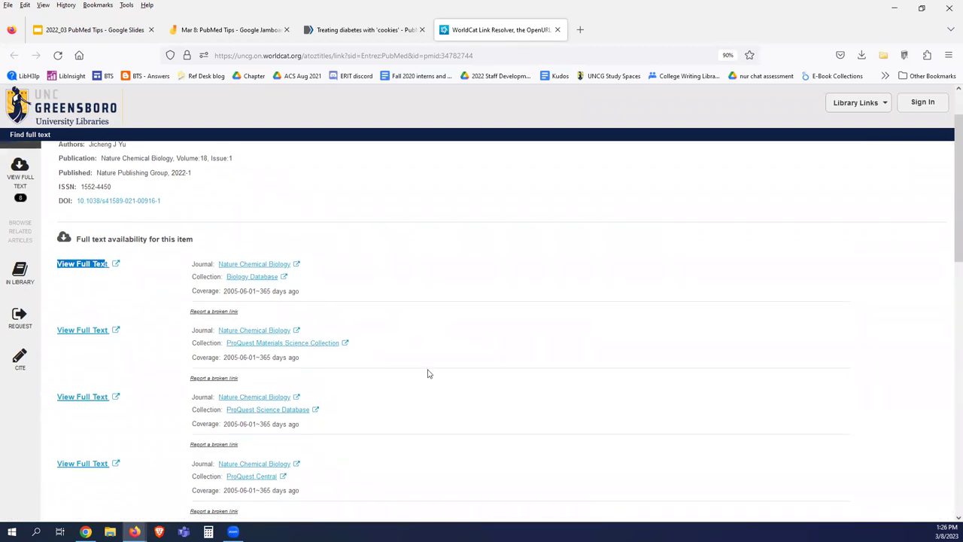
scroll(451, 369, "down", 1)
scroll(462, 369, "down", 7)
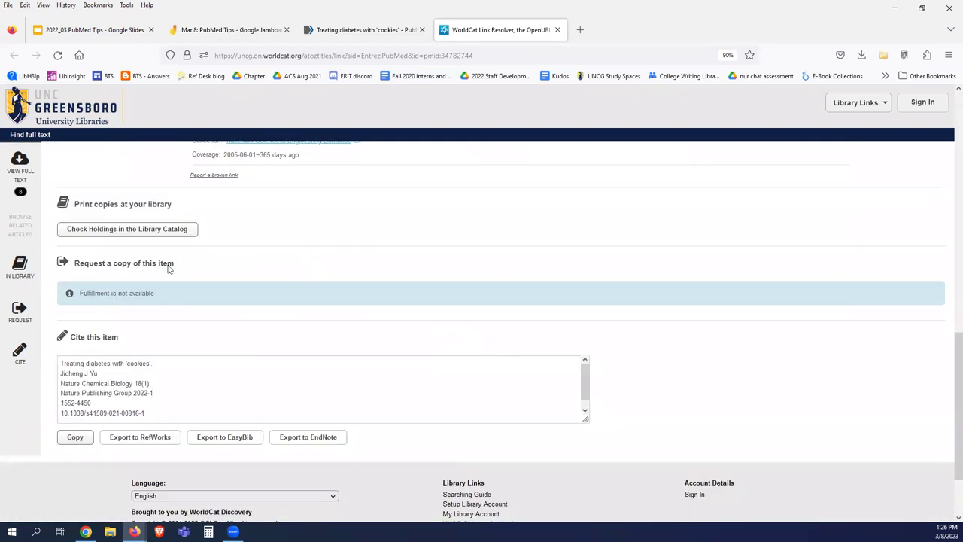
Return to the PubMed article record and examine its similar articles, references, publication types and MeSH terms.
left_click(367, 29)
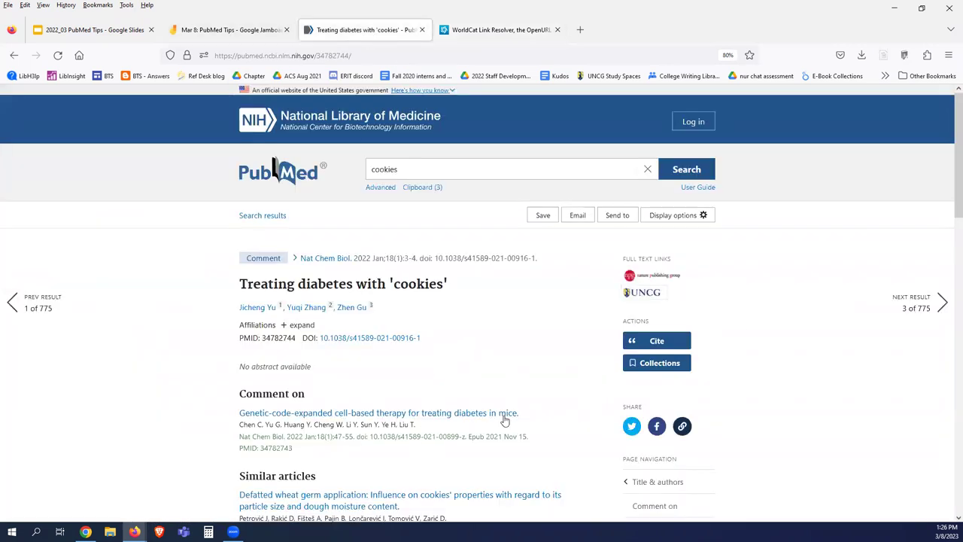
scroll(527, 361, "down", 1)
scroll(529, 348, "down", 2)
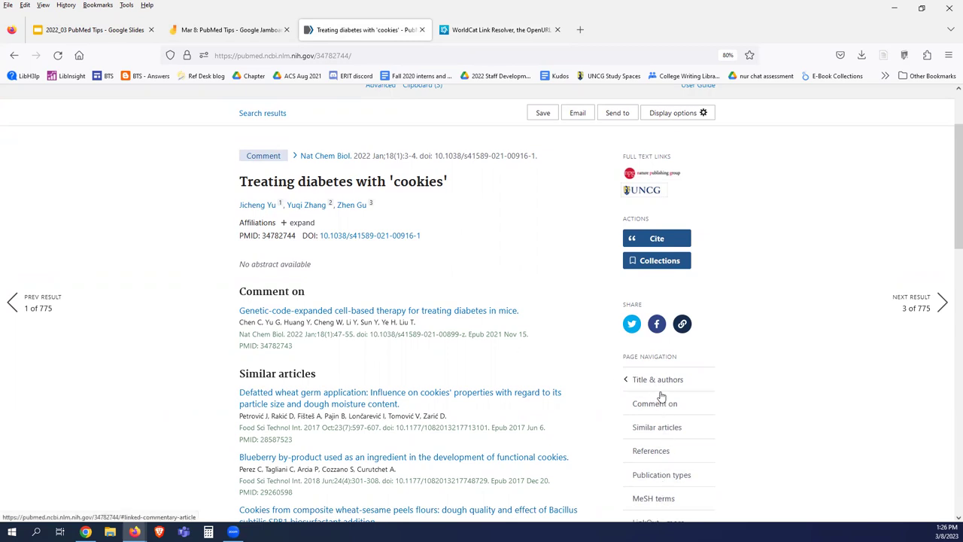
scroll(574, 303, "down", 3)
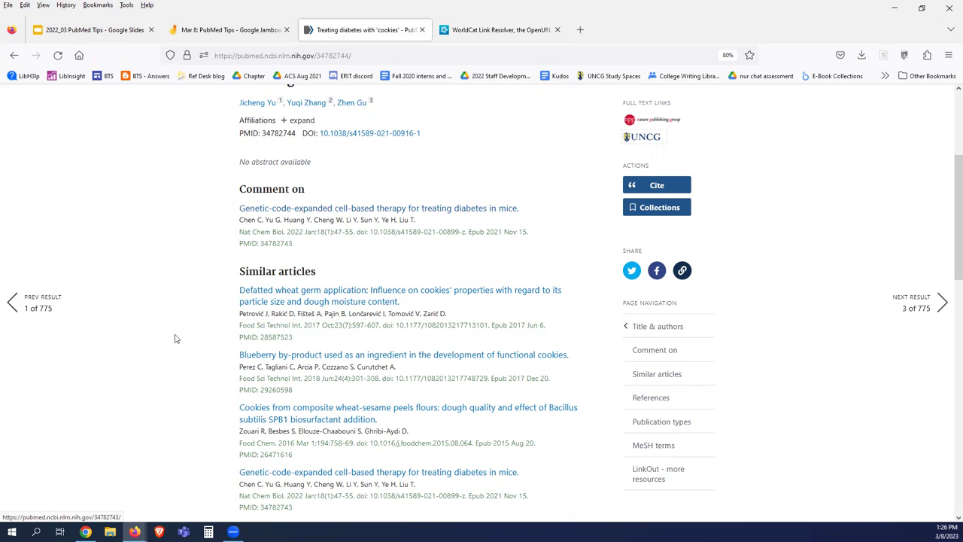
scroll(176, 337, "down", 3)
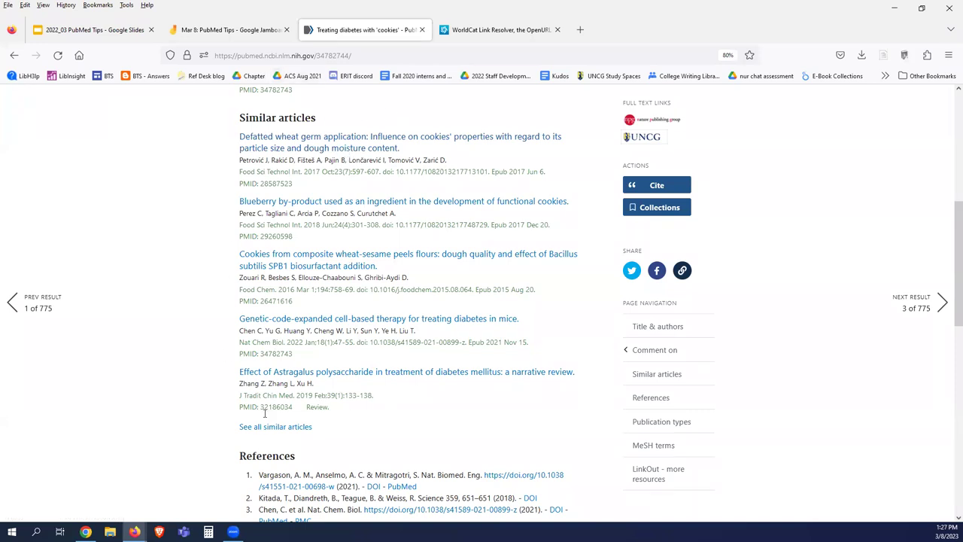
scroll(267, 415, "down", 3)
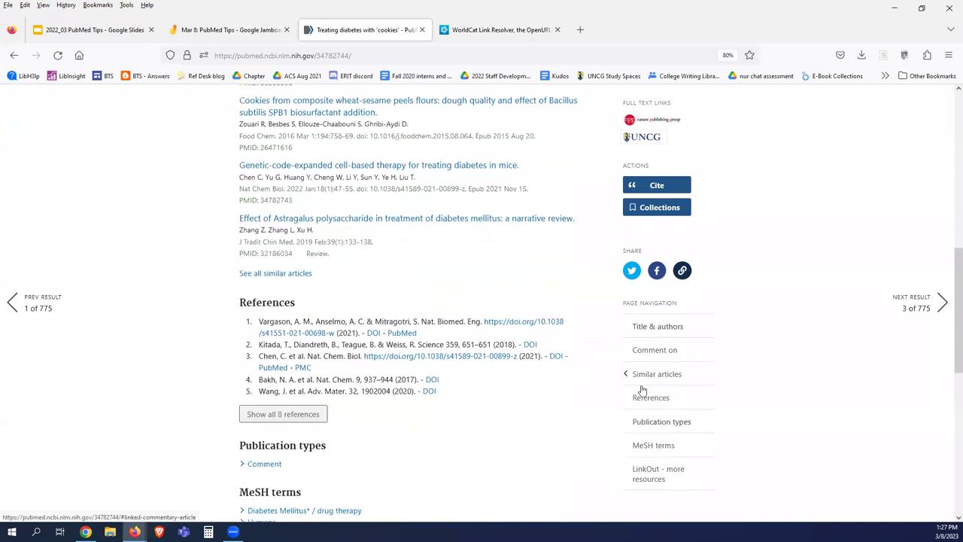
left_click(645, 446)
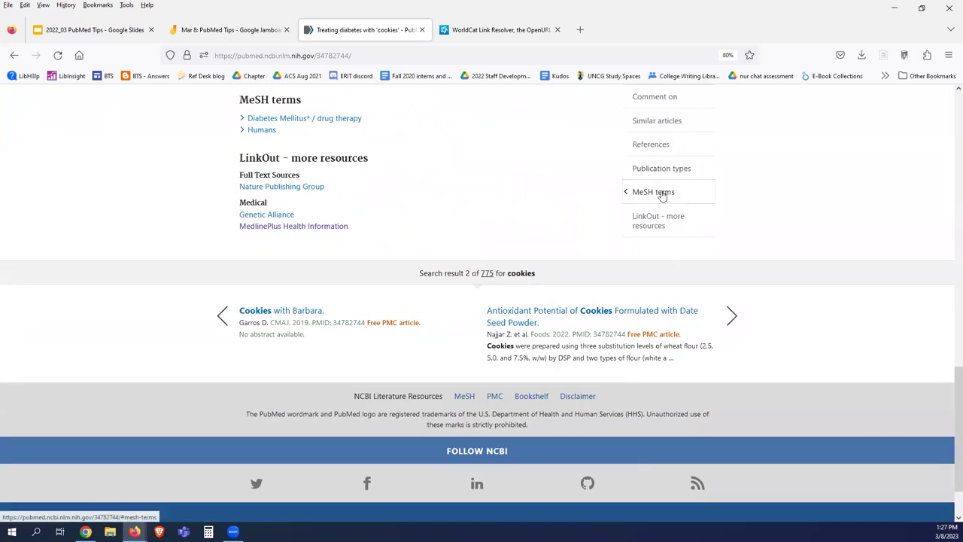
scroll(405, 177, "up", 1)
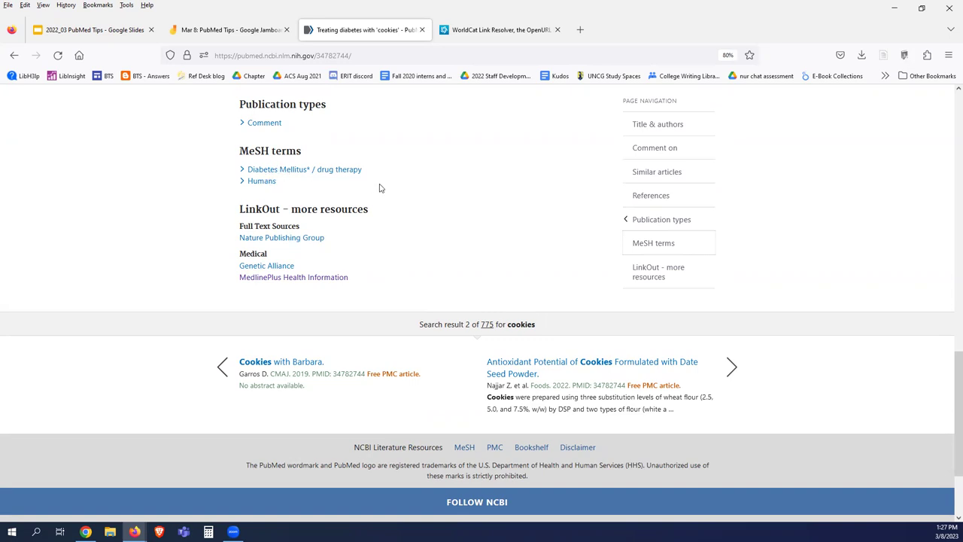
scroll(391, 180, "up", 1)
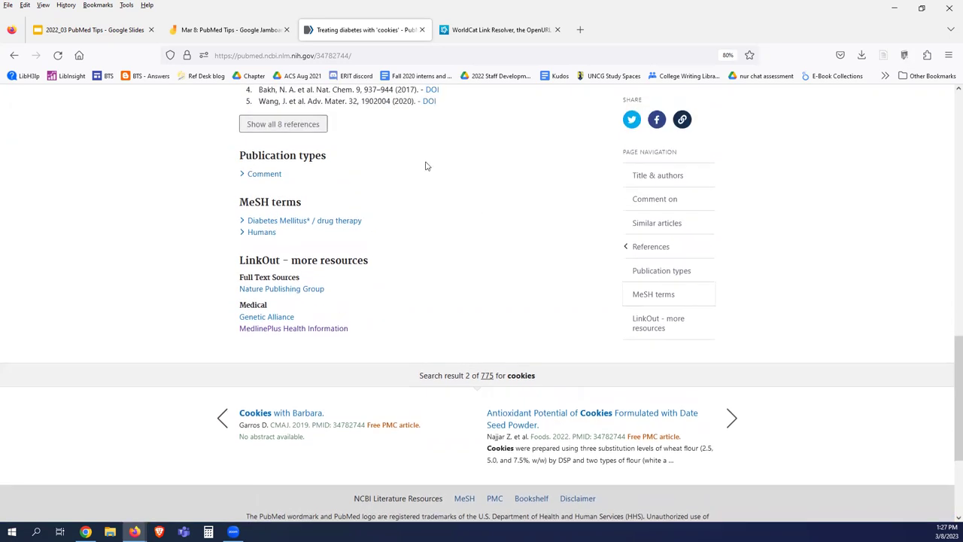
Search PubMed for the article's MeSH term "Diabetes Mellitus/drug therapy" and skim the results and filters.
left_click(309, 227)
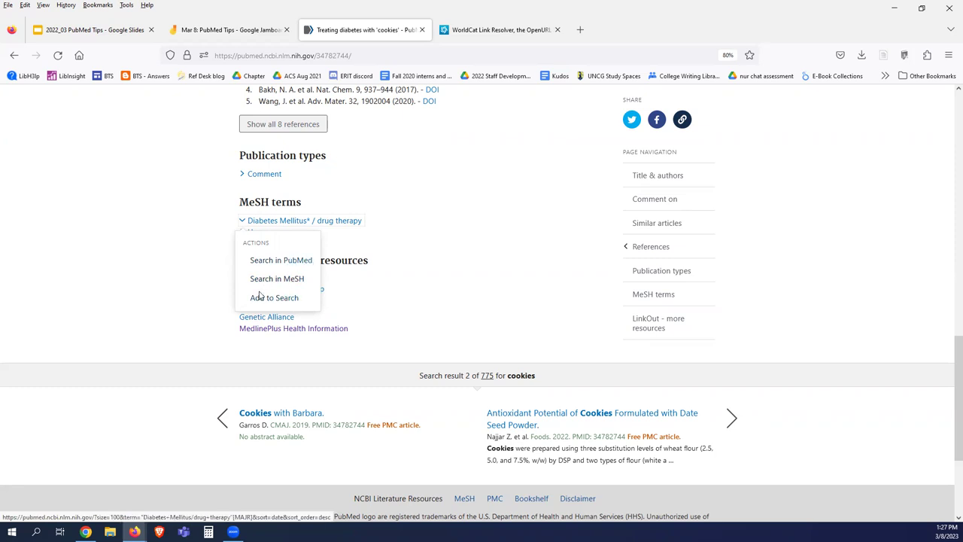
left_click(288, 261)
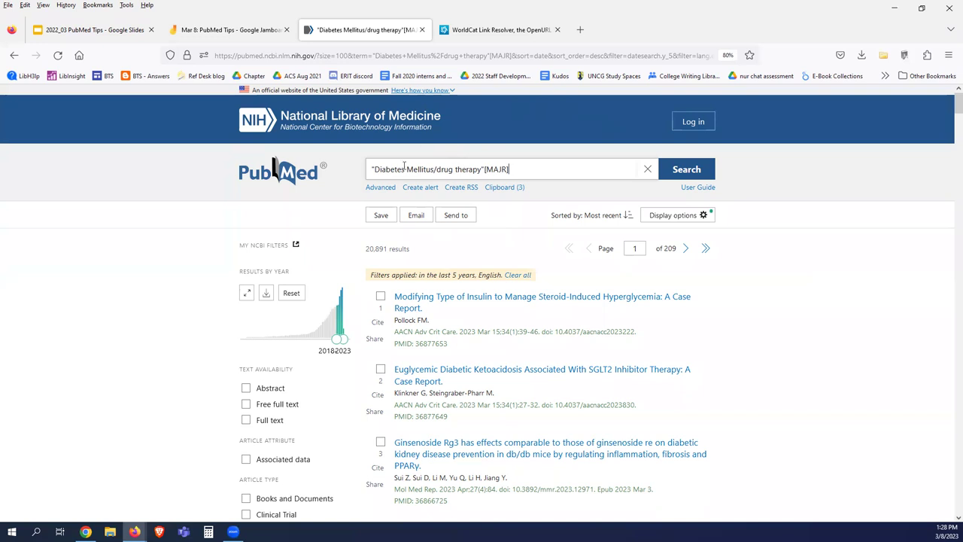
scroll(188, 387, "down", 5)
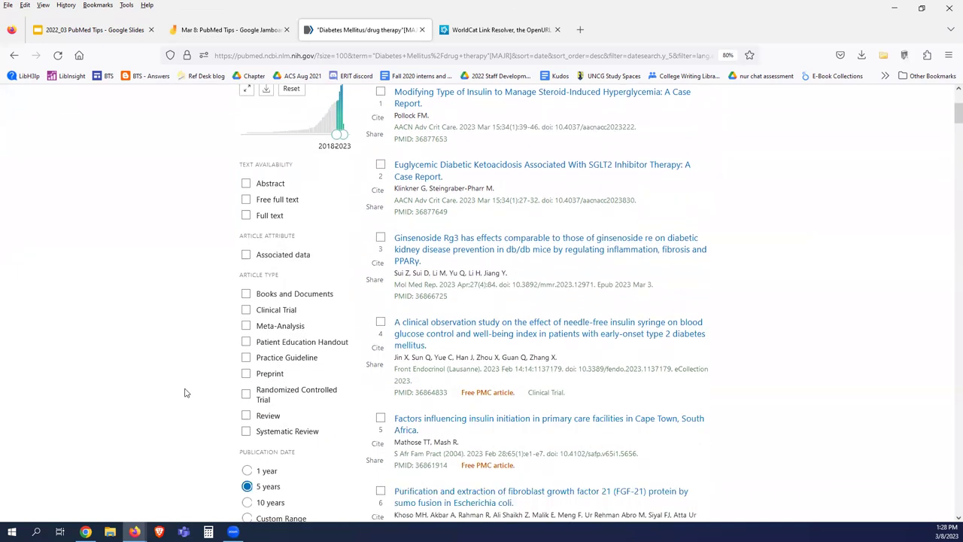
scroll(187, 392, "down", 8)
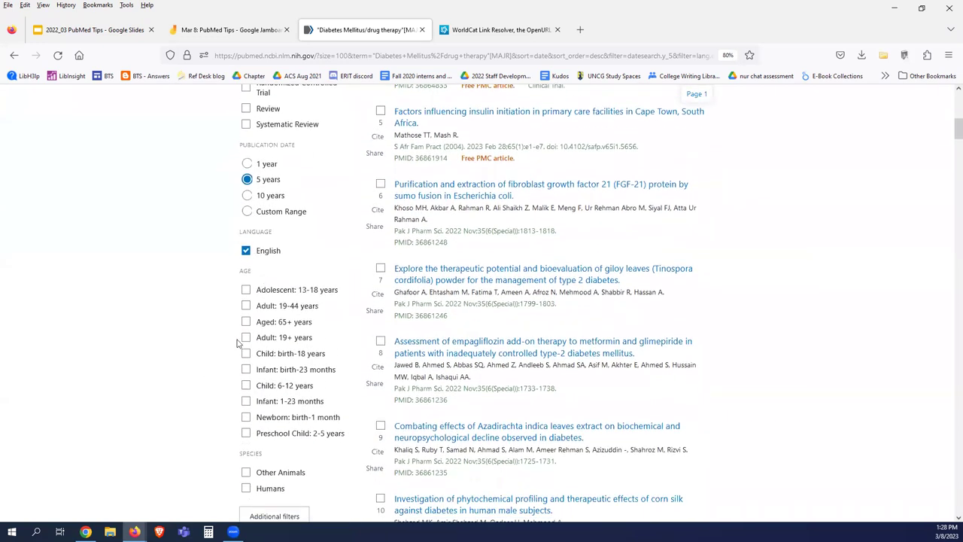
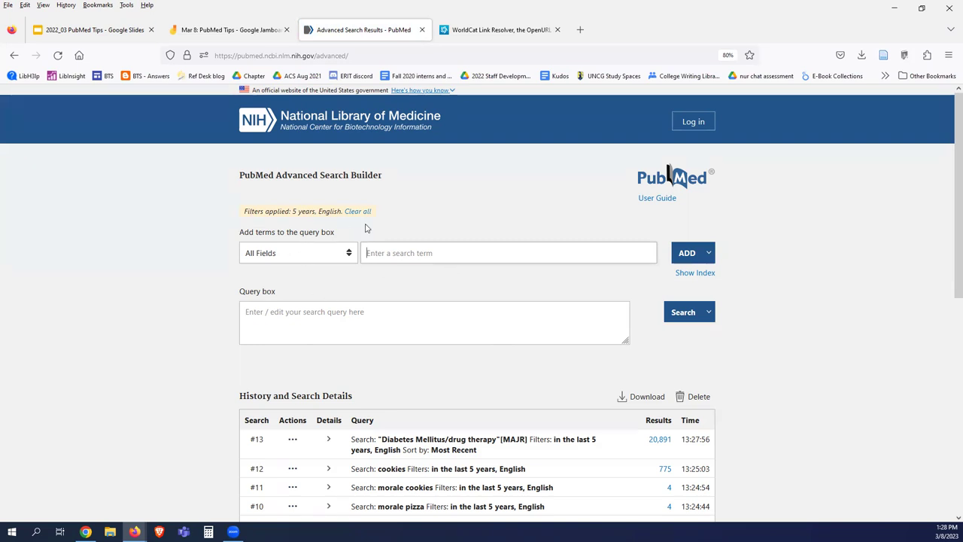
In the Advanced Search Builder, browse the searchable fields, choose Title and place the cursor in the query box.
left_click(349, 256)
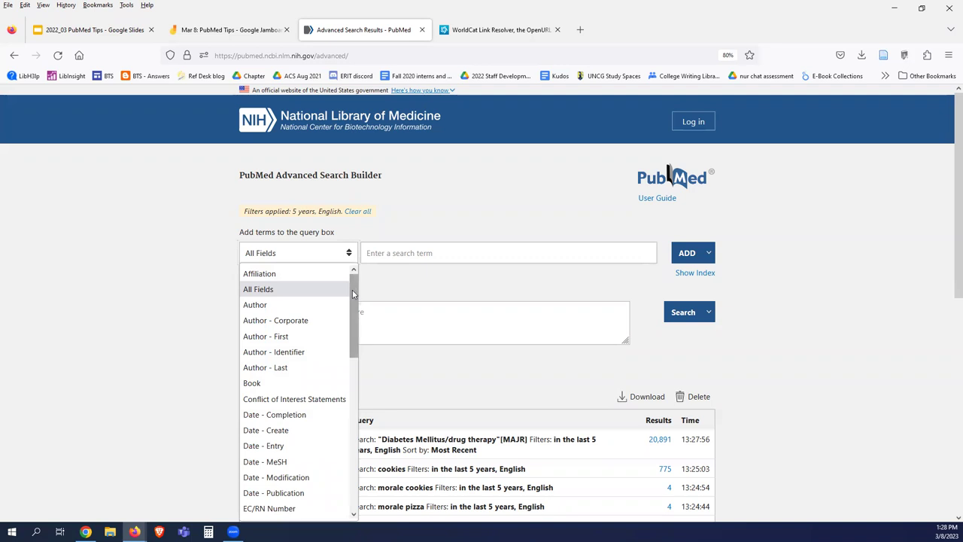
left_click_drag(353, 293, 356, 502)
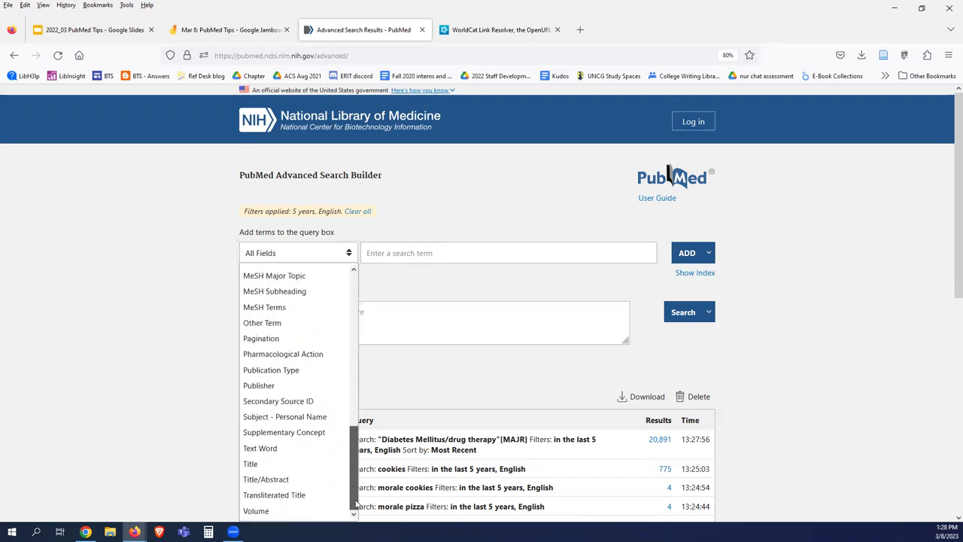
scroll(357, 485, "up", 8)
scroll(357, 485, "down", 8)
left_click(264, 465)
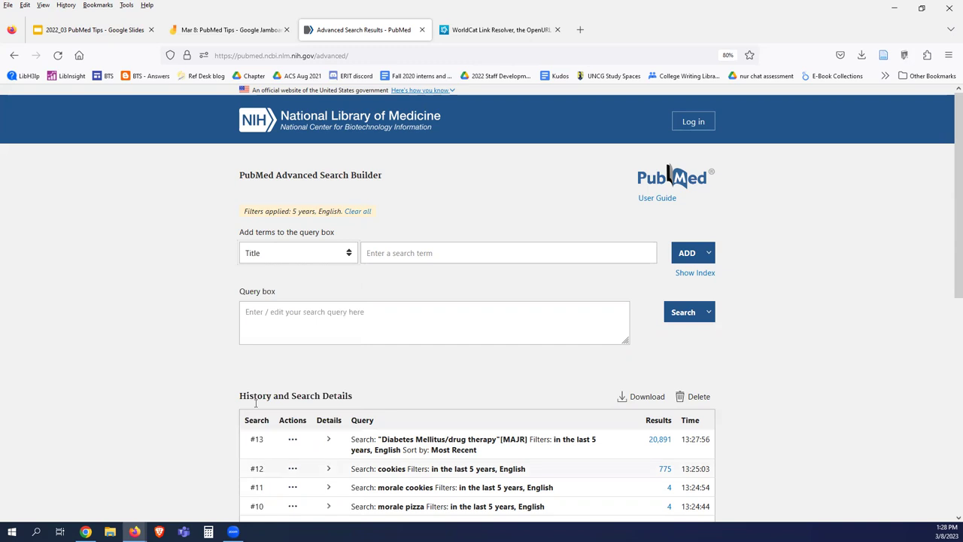
left_click(399, 253)
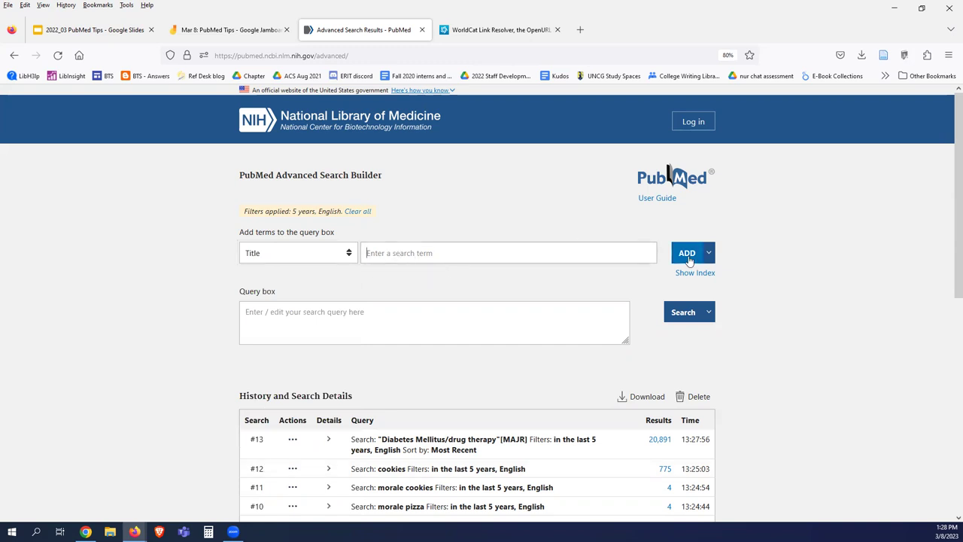
left_click(285, 317)
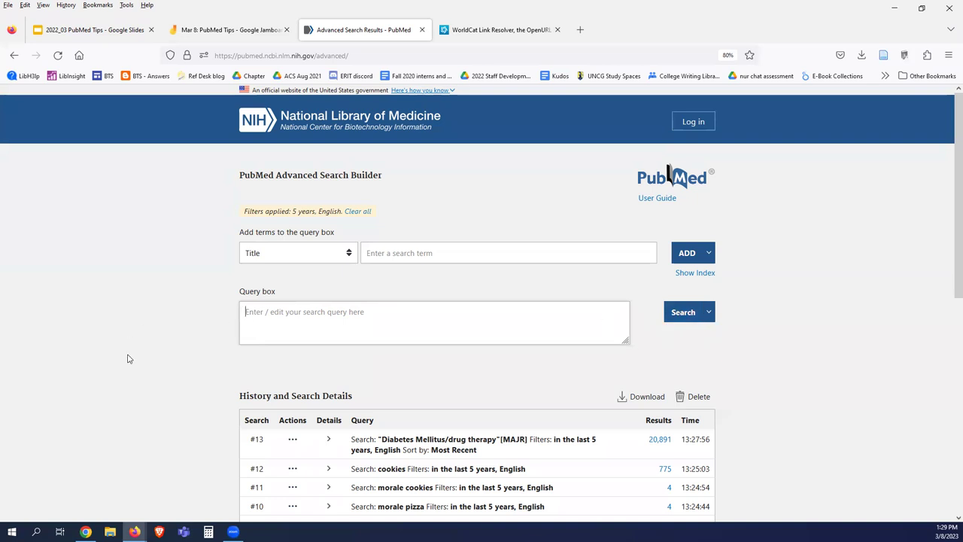
Review the search history and highlight the "Diabetes Mellitus/drug therapy"[MAJR] query.
scroll(193, 383, "down", 5)
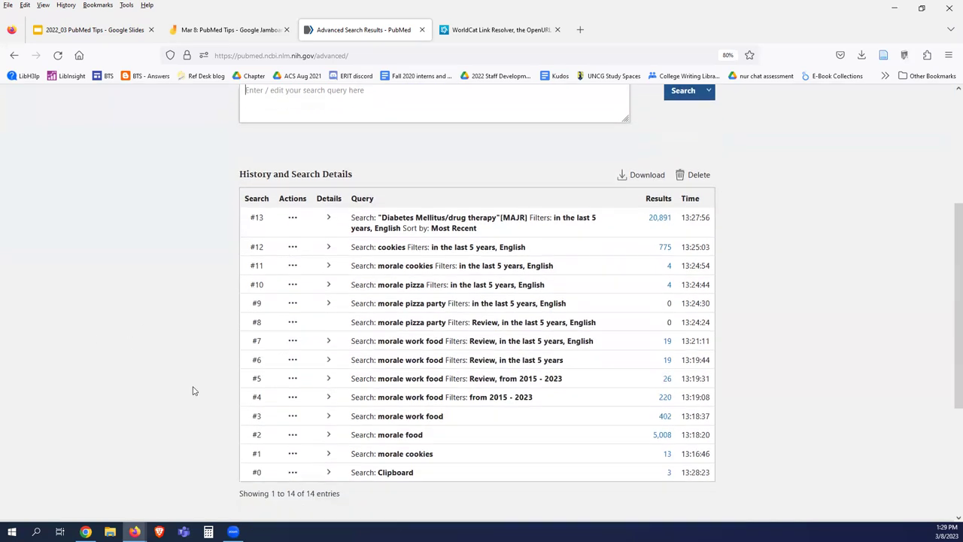
scroll(192, 390, "down", 1)
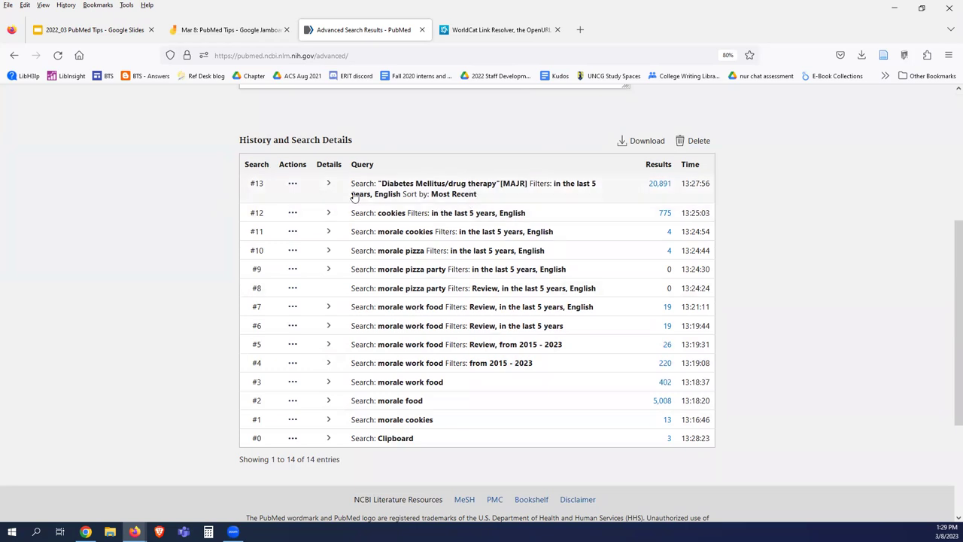
left_click_drag(380, 188, 579, 186)
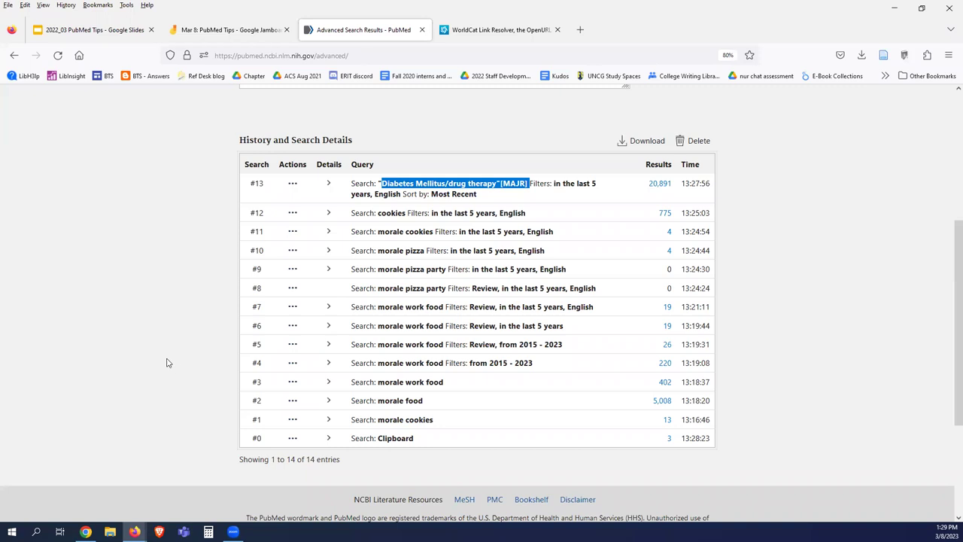
scroll(167, 362, "up", 5)
scroll(167, 363, "down", 3)
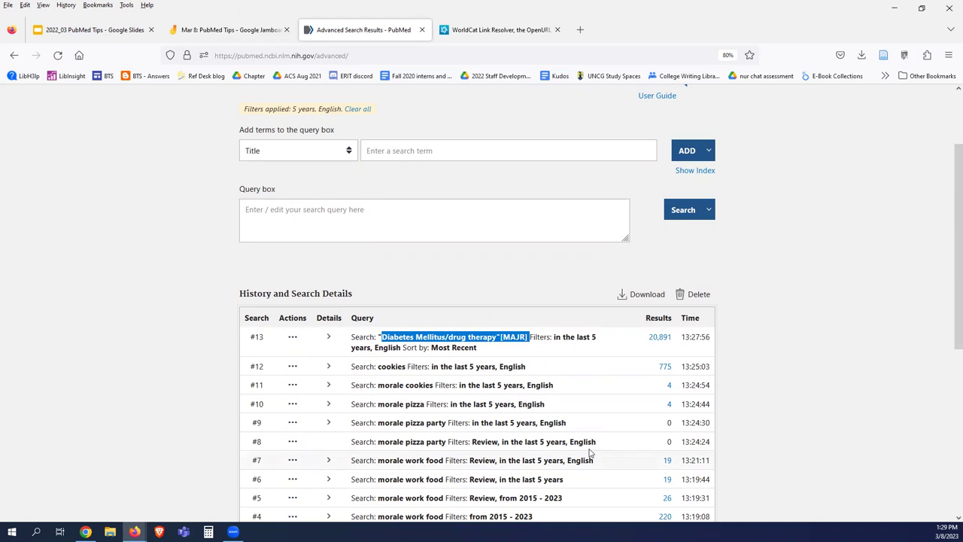
scroll(534, 387, "down", 2)
scroll(534, 388, "down", 1)
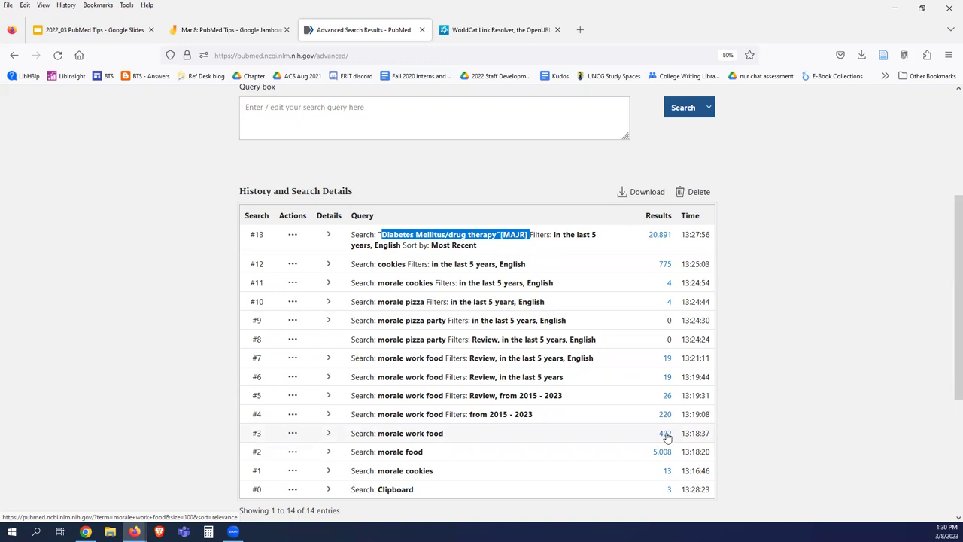
Reopen the unfiltered "morale work food" results from the search history, look over the filters and return to the history.
left_click(665, 434)
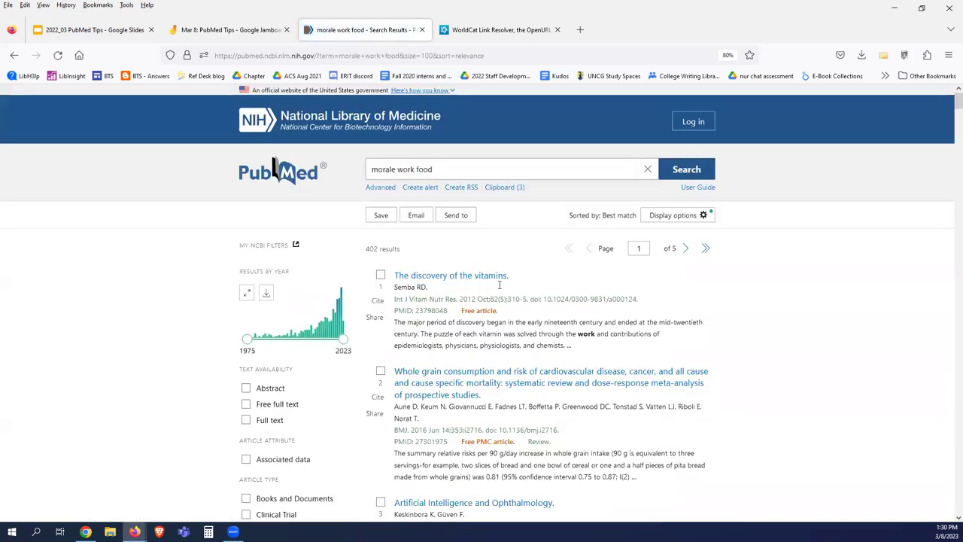
scroll(189, 329, "down", 3)
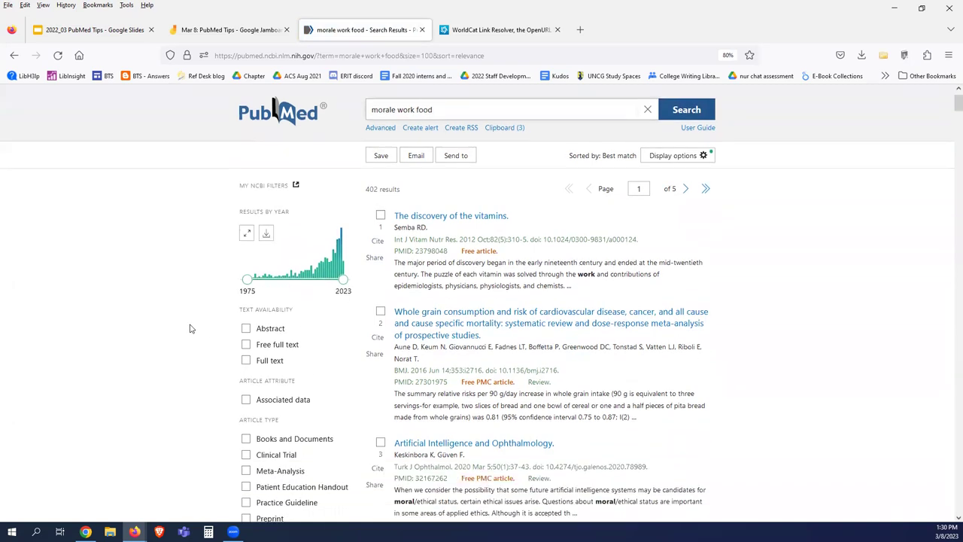
scroll(189, 329, "down", 4)
scroll(189, 328, "up", 7)
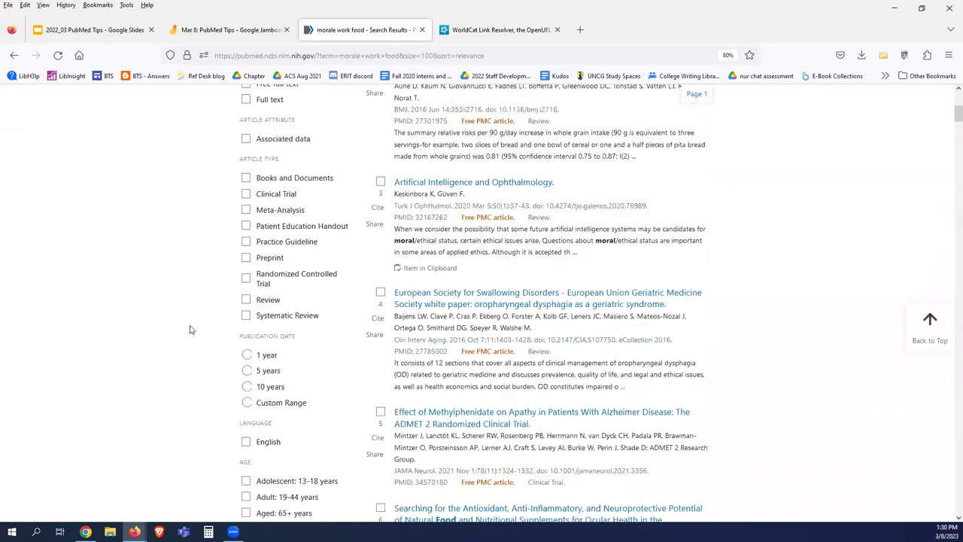
scroll(293, 438, "down", 7)
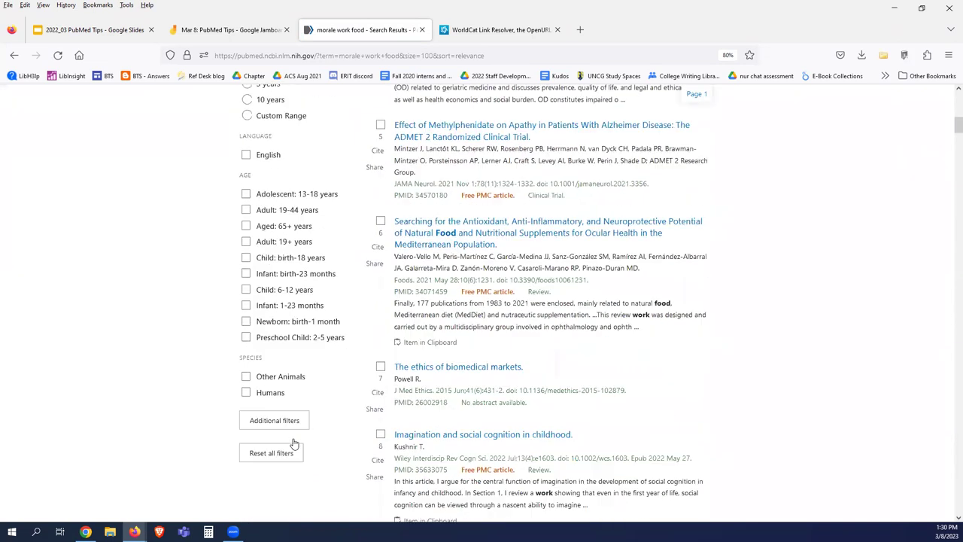
scroll(293, 439, "up", 7)
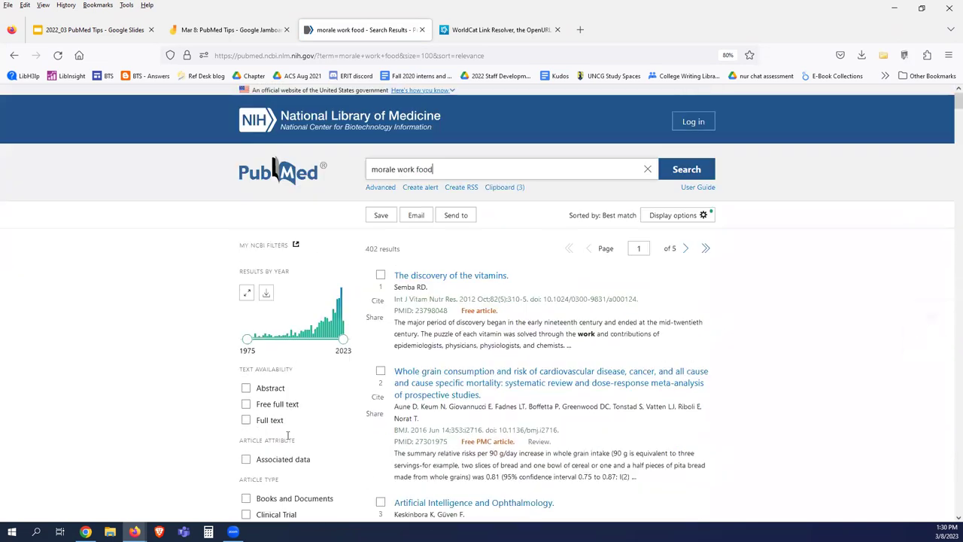
left_click(12, 55)
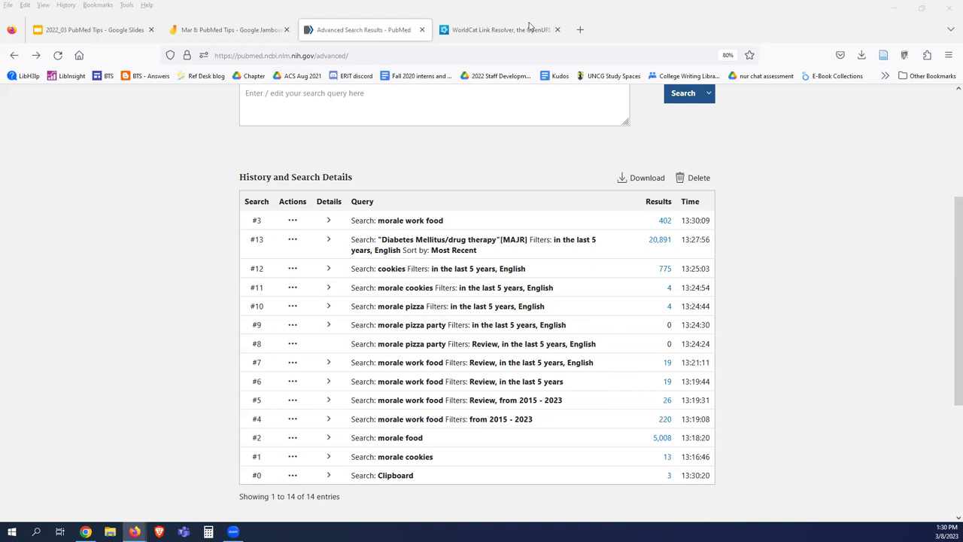
Switch to the 2022_03 PubMed Tips presentation in Google Slides and start the slideshow from the Search Tips slide.
left_click(85, 30)
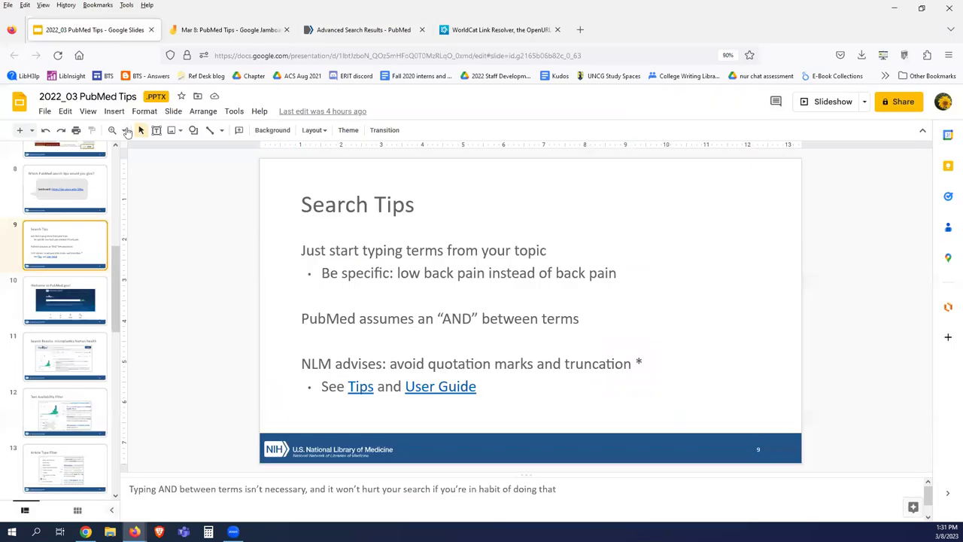
left_click(88, 112)
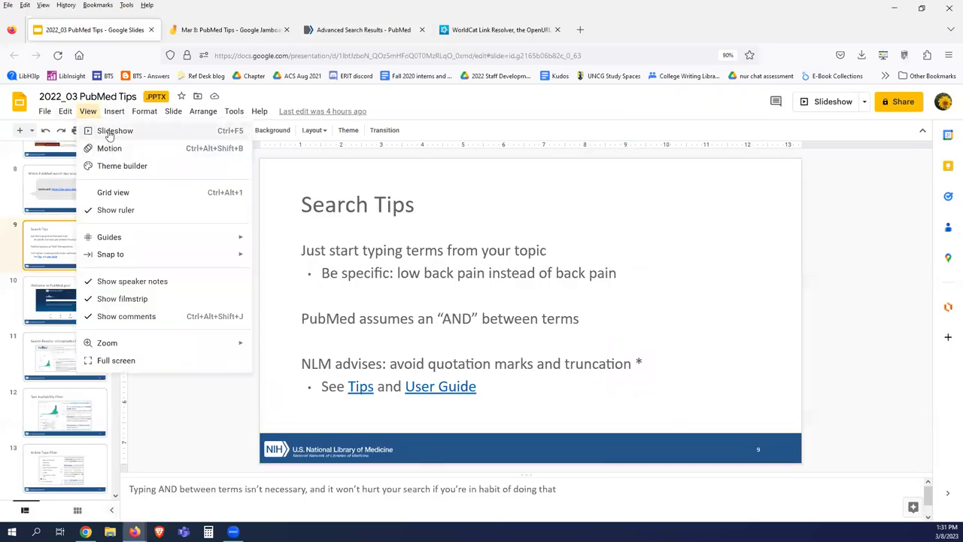
left_click(109, 132)
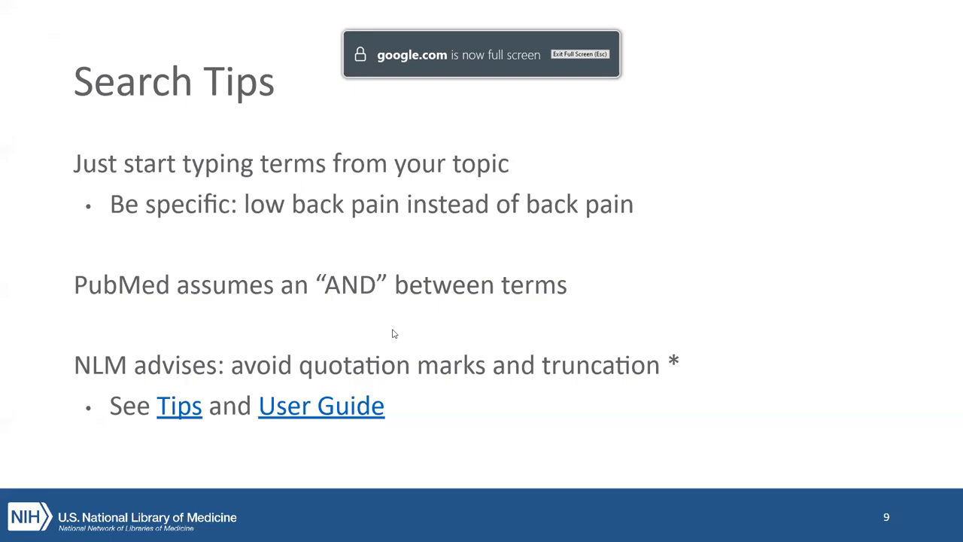
Advance the slideshow past the filter, saving and advanced search slides to the "How to get help" slide.
key("Right")
key("Right")
key("Right")
key("Right")
key("Right")
key("Right")
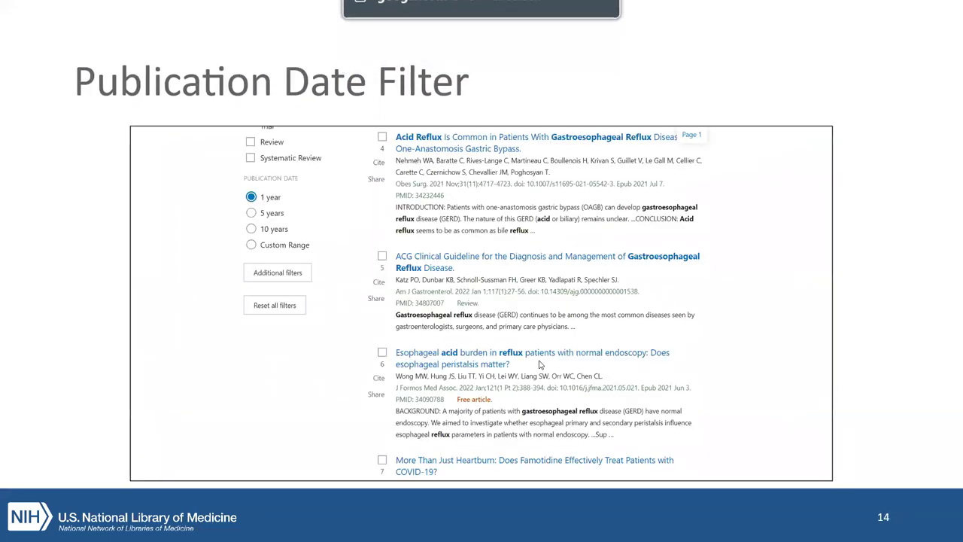
key("Right")
key("Right")
key("Right")
key("Right")
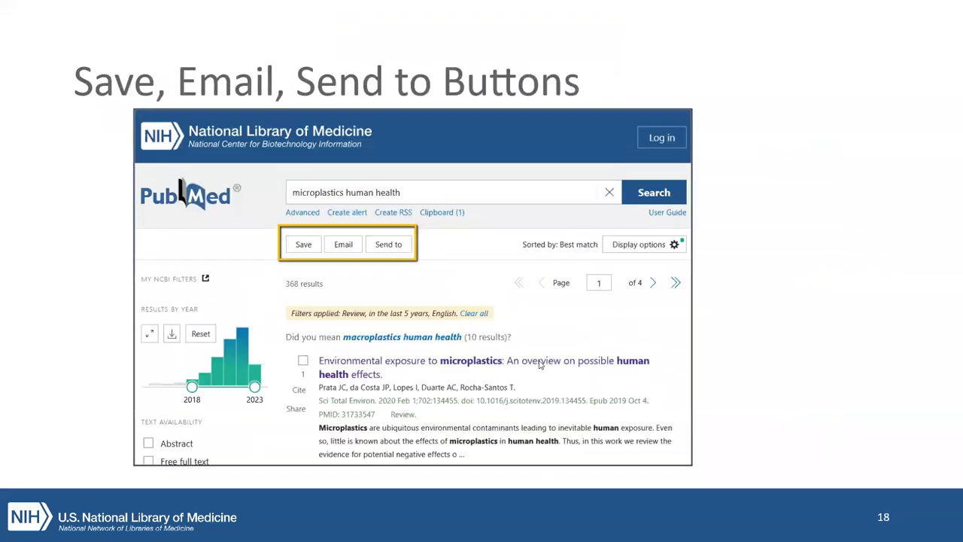
key("Right")
key("Right")
key("Right")
key("Right")
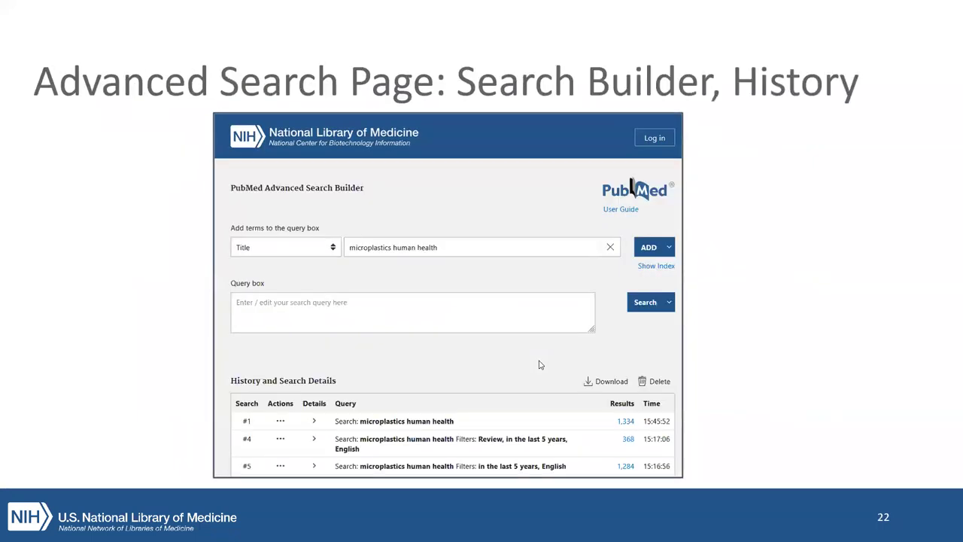
key("Right")
key("Left")
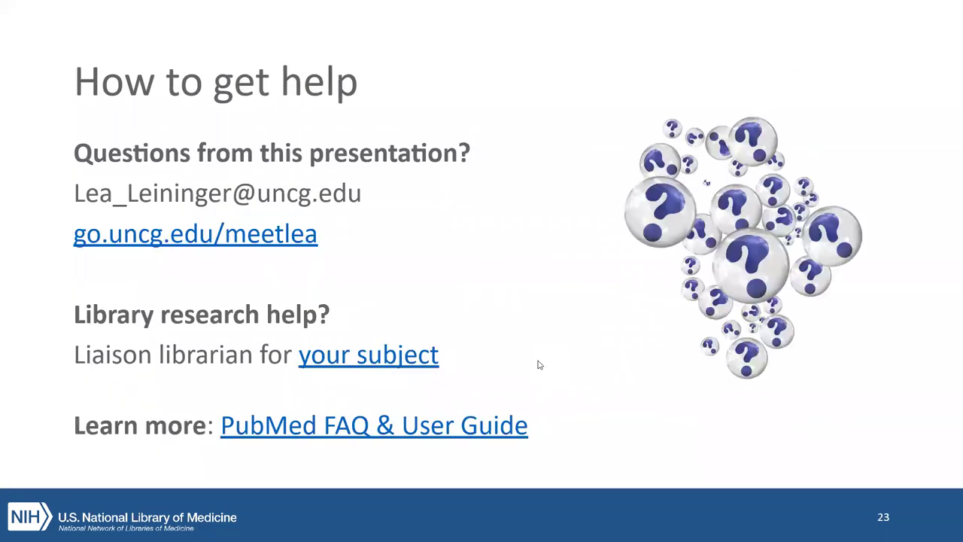